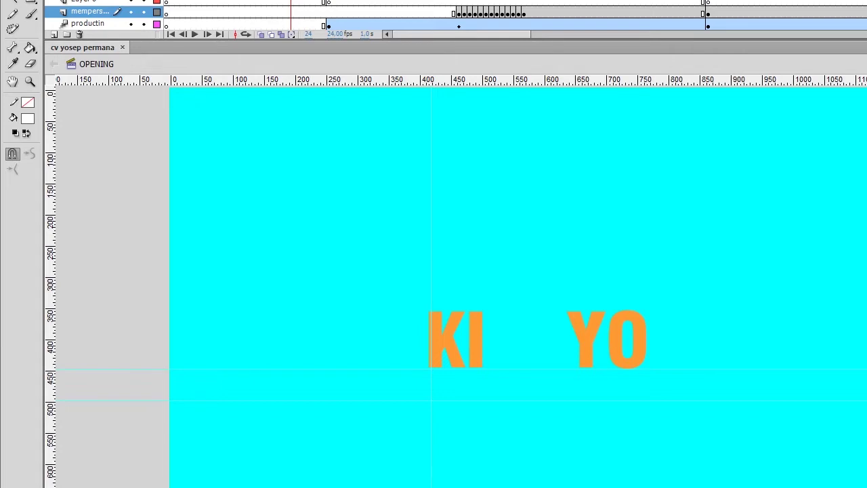
- Test the movie to play the opening animation, and clear all pending Windows notifications
key(ctrl+Return)
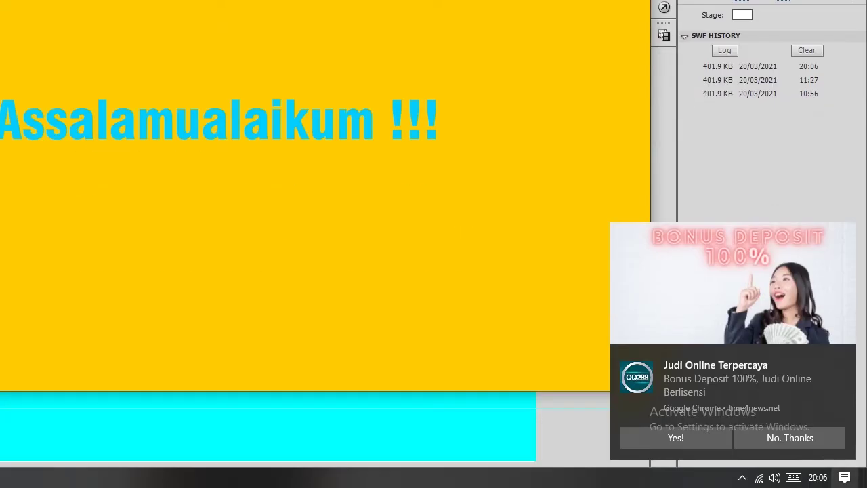
click(845, 477)
click(818, 216)
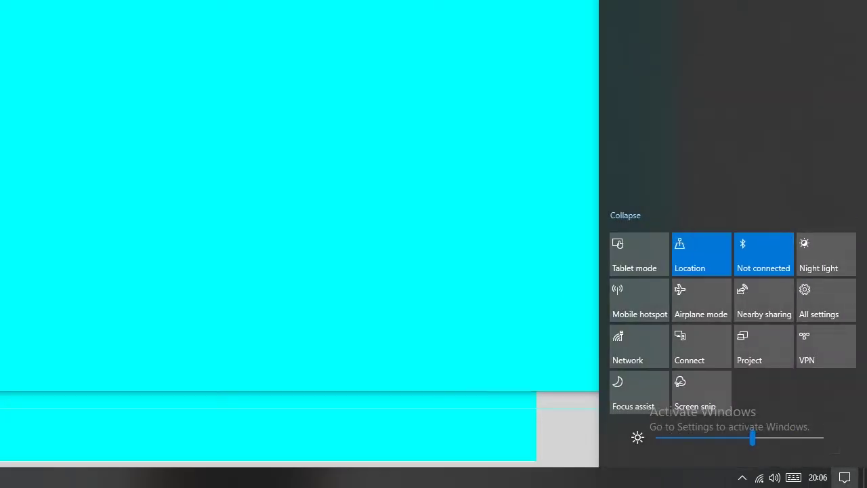
click(845, 478)
- Lower the Windows speaker volume while the test movie plays
click(775, 478)
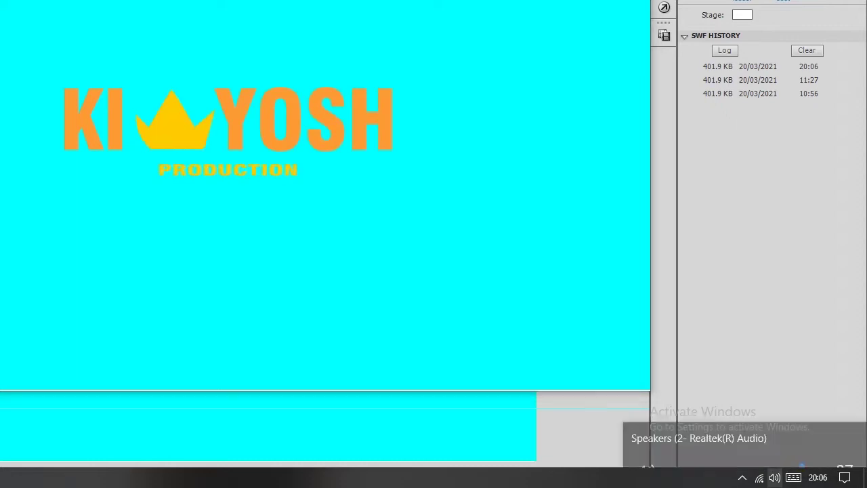
click(770, 449)
drag(770, 449, 741, 449)
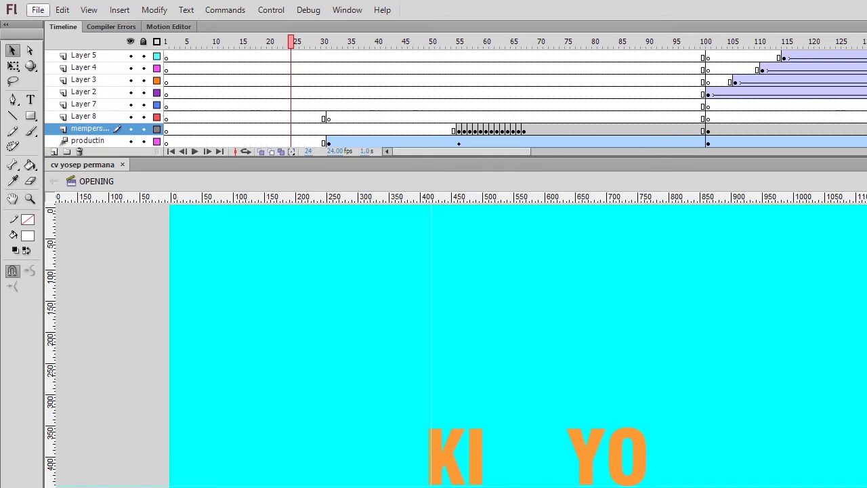
- Create a new ActionScript 2.0 document of 550 by 400 px at 24 fps, and clear the Windows notifications
click(38, 10)
click(61, 25)
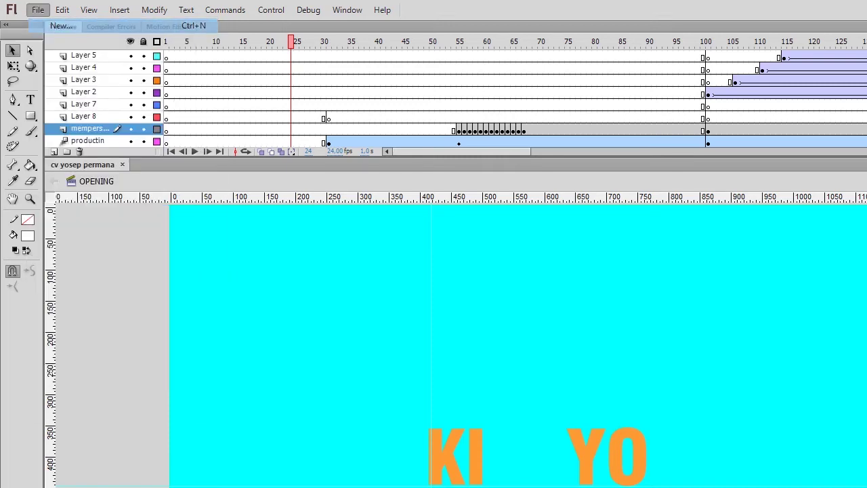
key(ctrl+n)
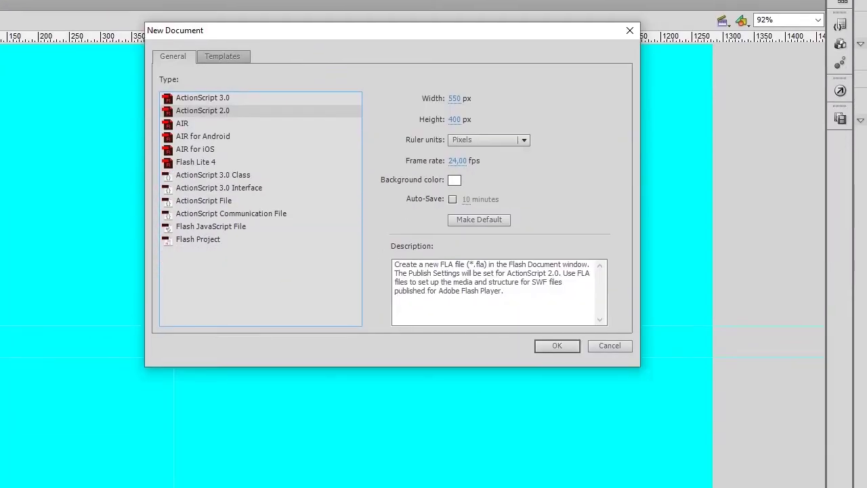
key(Return)
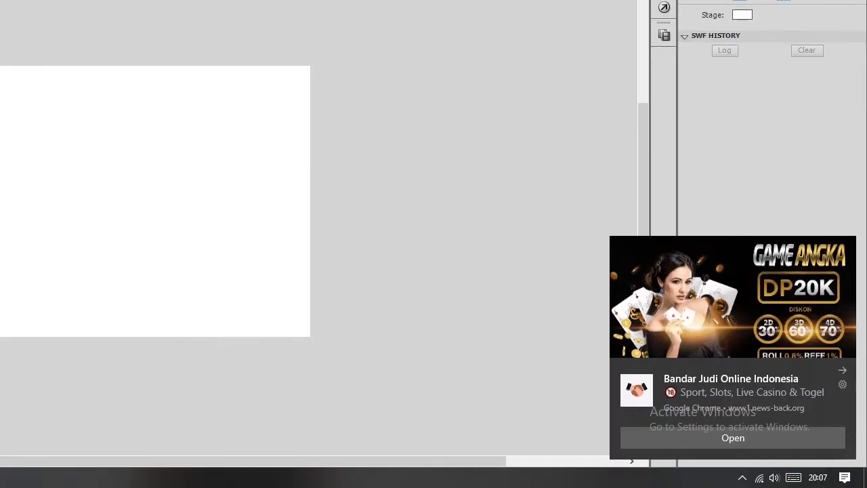
click(845, 477)
click(818, 215)
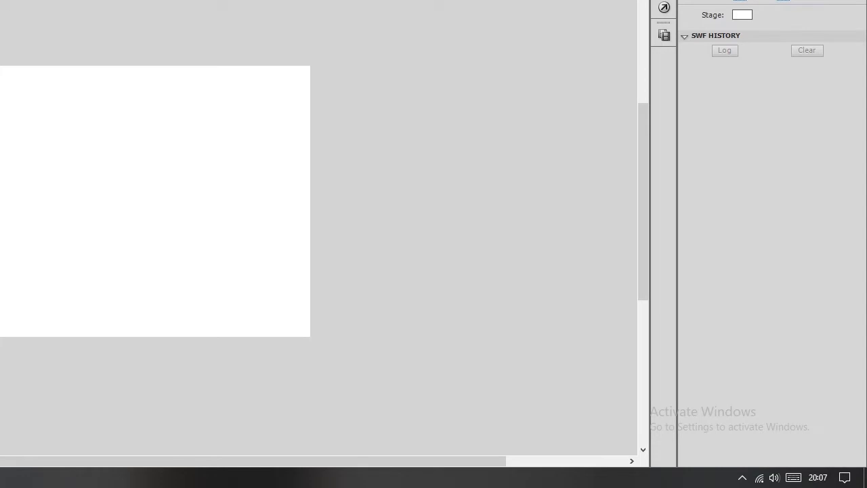
- Review the stage dimensions in the document settings and accept them at 550 by 400 px
right_click(458, 76)
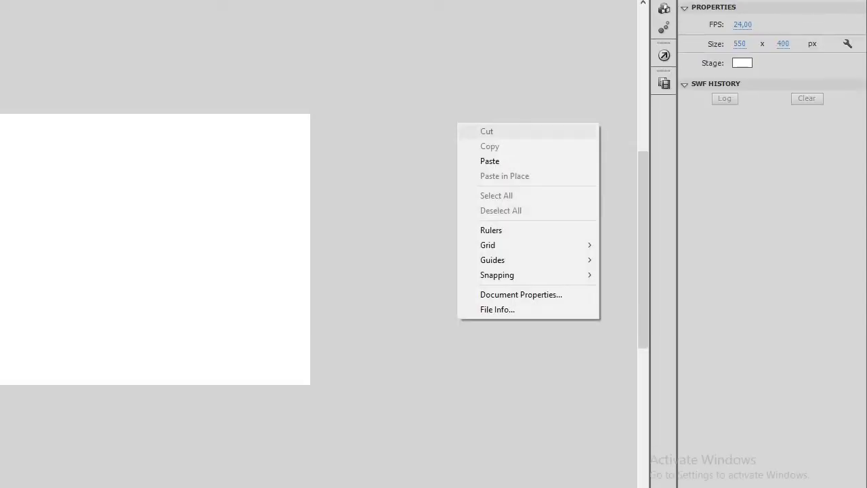
click(521, 248)
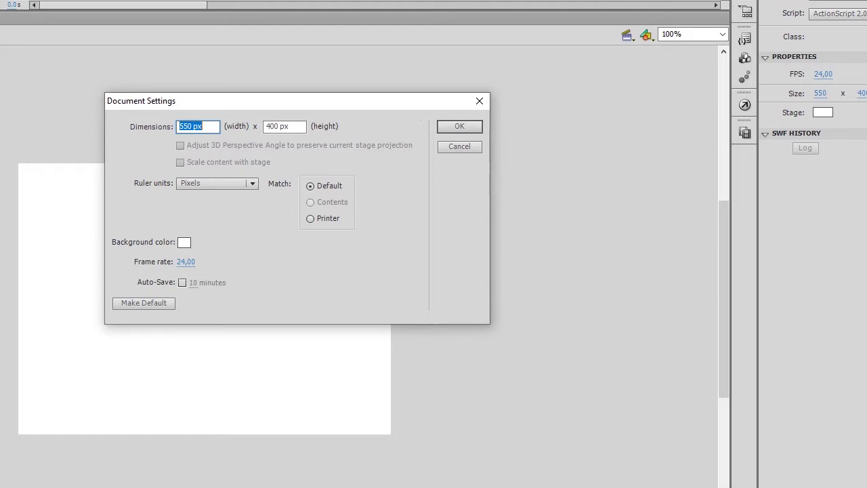
drag(199, 127, 193, 126)
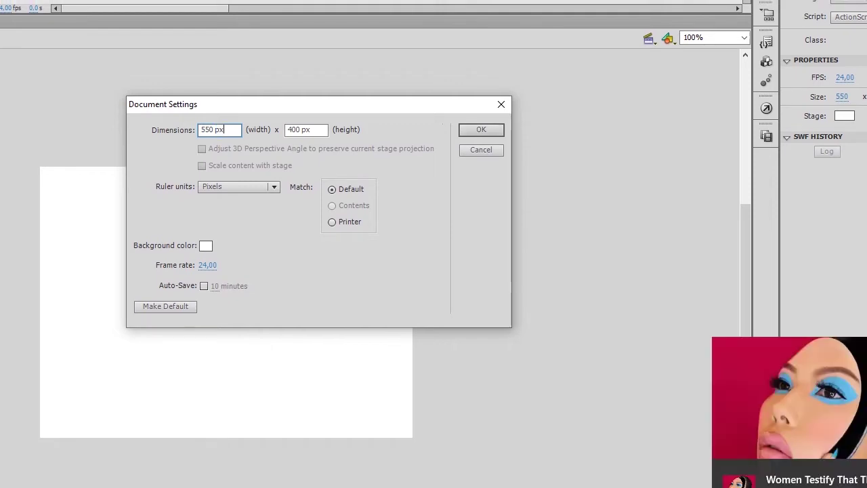
click(481, 129)
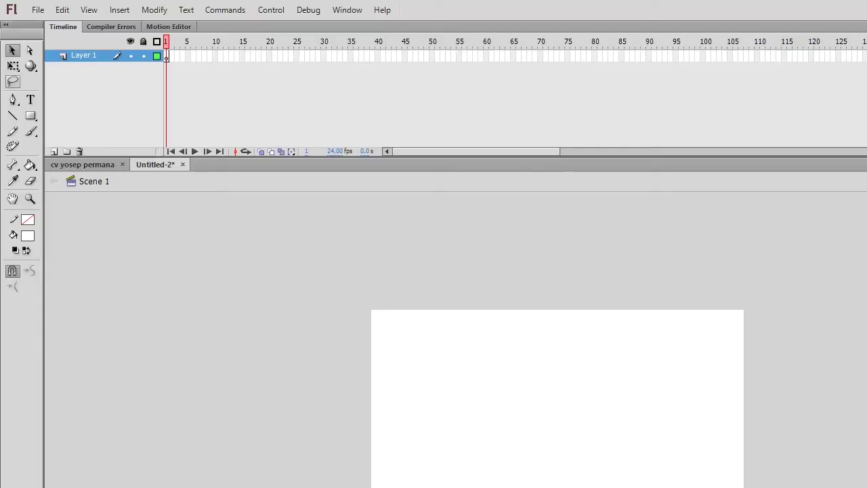
- Rename the document's only layer as BG
double_click(84, 56)
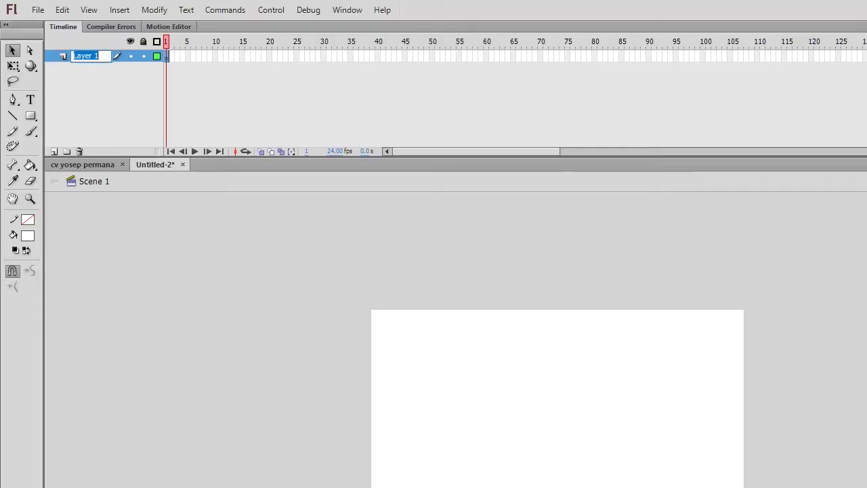
text(bBG)
key(Return)
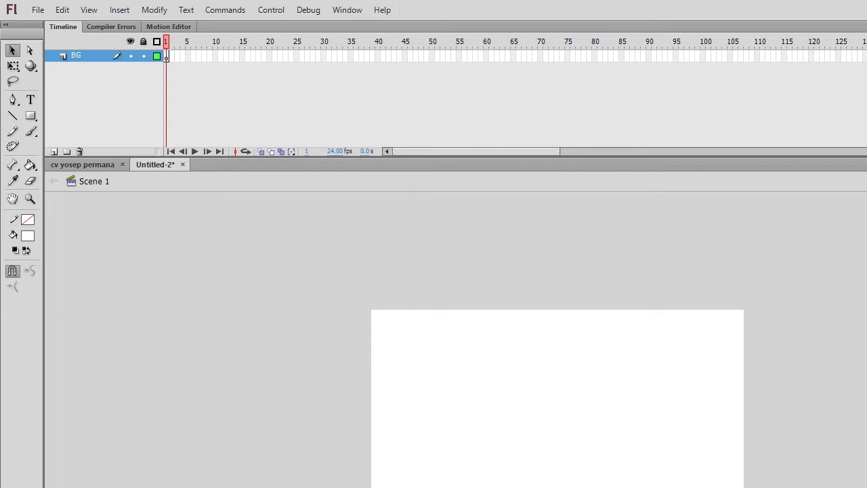
- Draw a white rectangle without an outline on the BG layer, covering the stage from corner to corner
key(r)
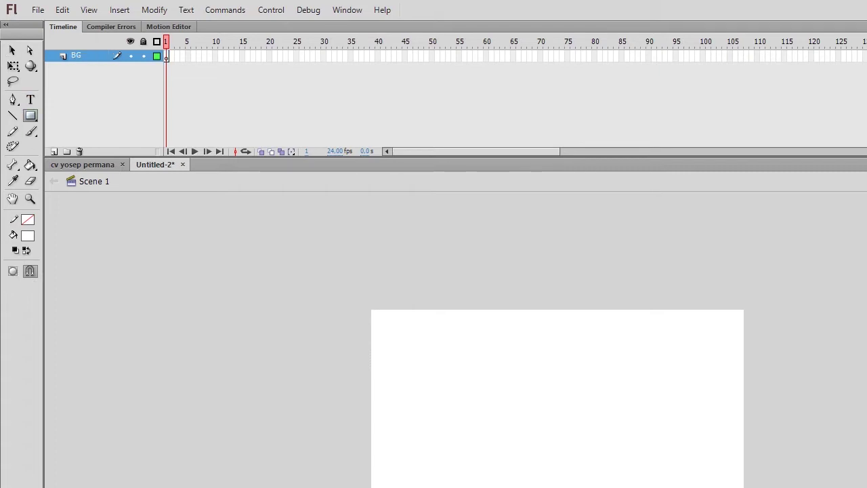
drag(371, 310, 743, 487)
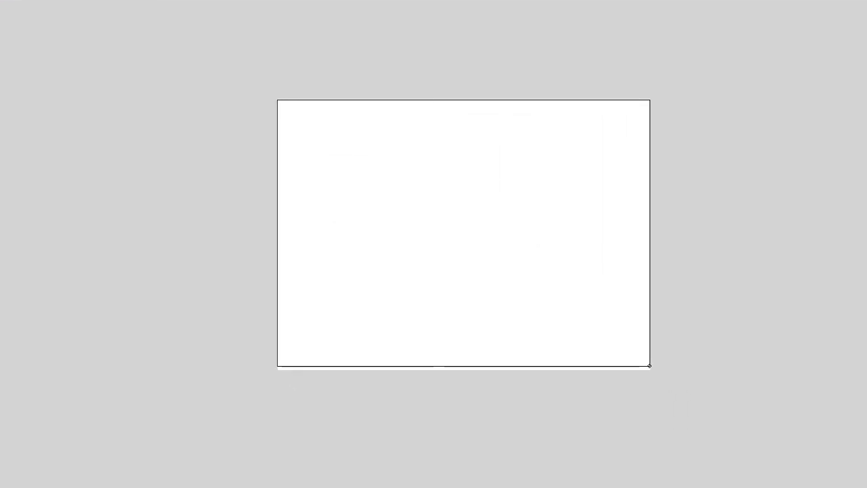
drag(649, 366, 649, 365)
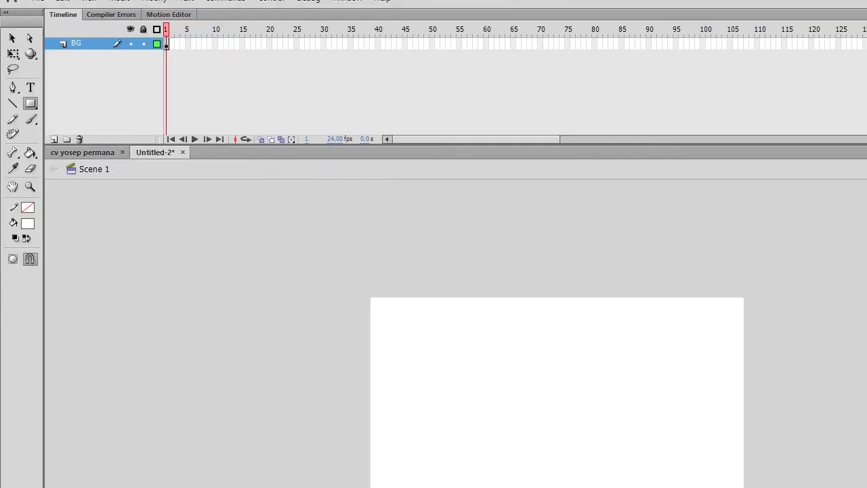
- Fill the background rectangle with a custom light green of red 104, green 230 and blue 160
click(12, 38)
click(410, 344)
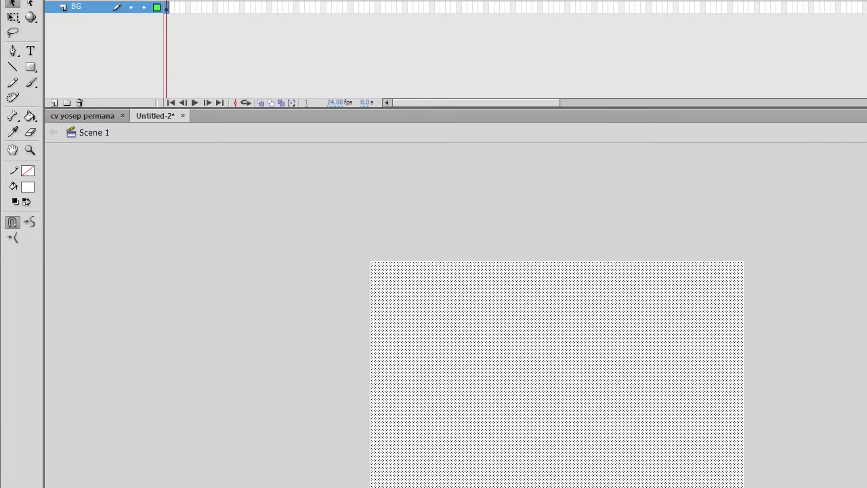
click(28, 187)
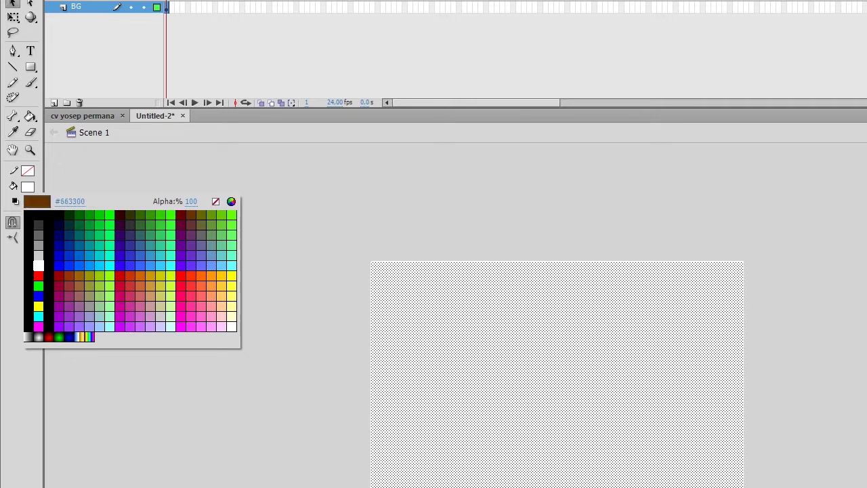
click(231, 202)
drag(683, 268, 707, 264)
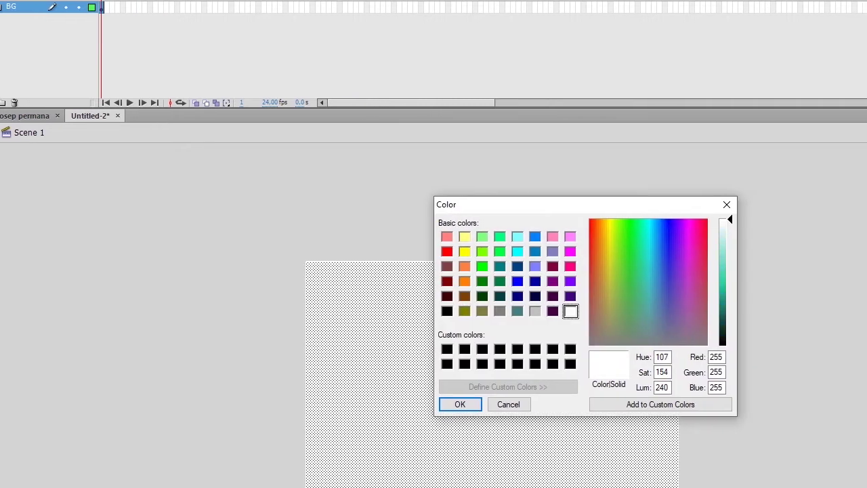
drag(643, 264, 638, 255)
drag(730, 220, 729, 261)
drag(641, 261, 642, 263)
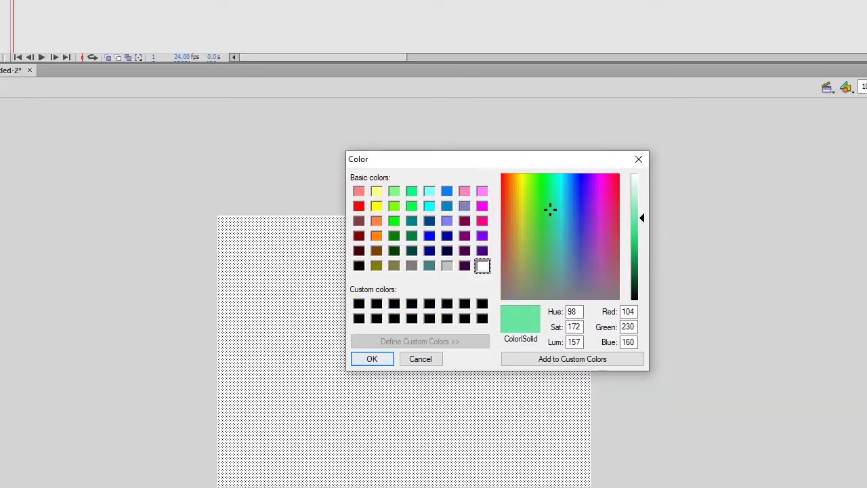
click(372, 404)
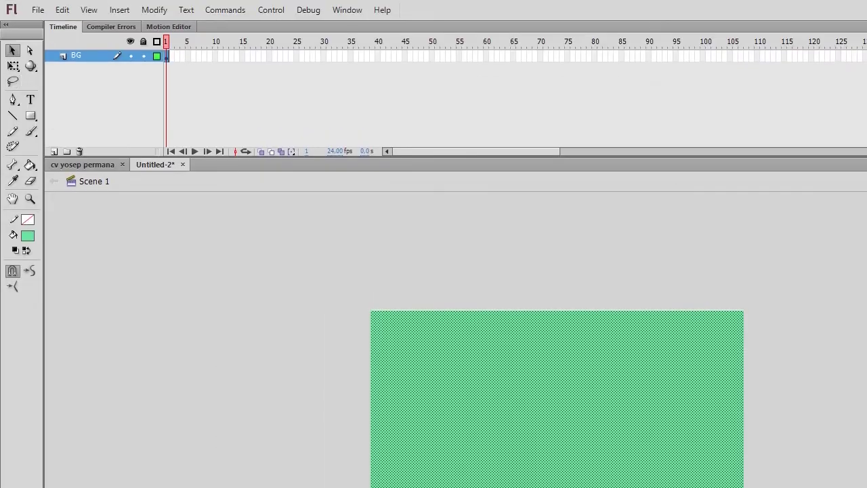
- Stretch the green rectangle's top edge slightly upward with Free Transform to cover the stage edge, and deselect it
click(13, 66)
drag(558, 310, 558, 309)
click(542, 264)
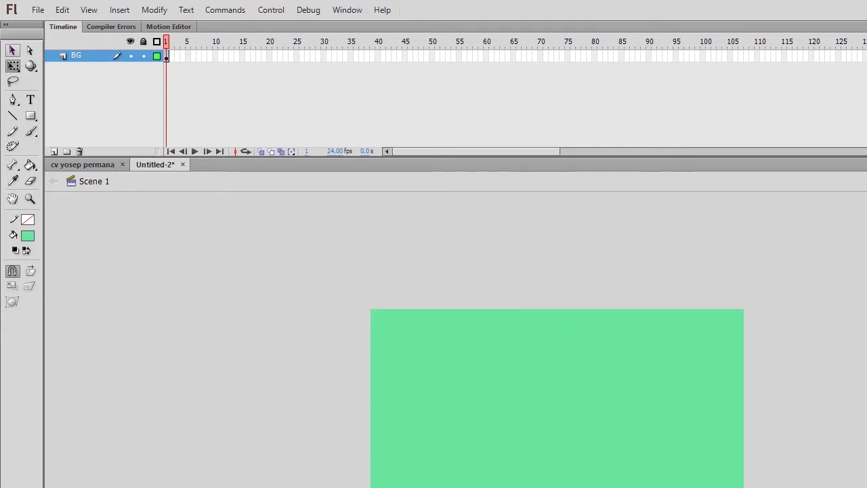
click(13, 50)
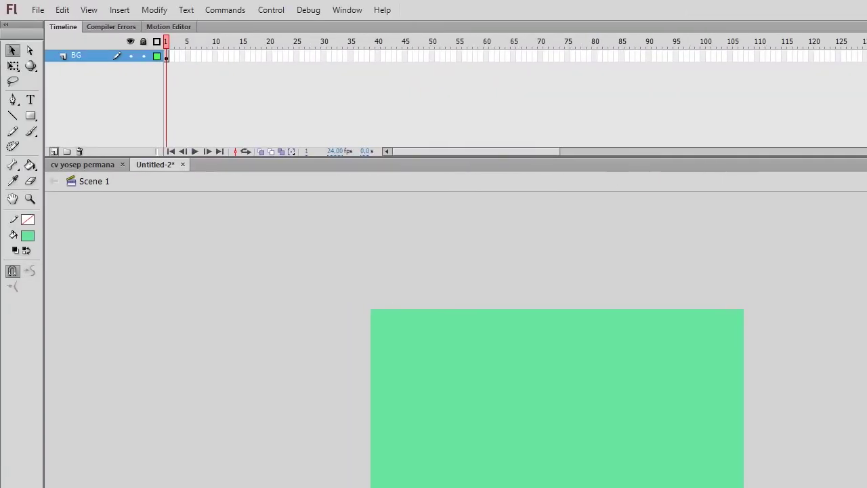
- Add a new layer above BG and name it Teks Ass
click(54, 152)
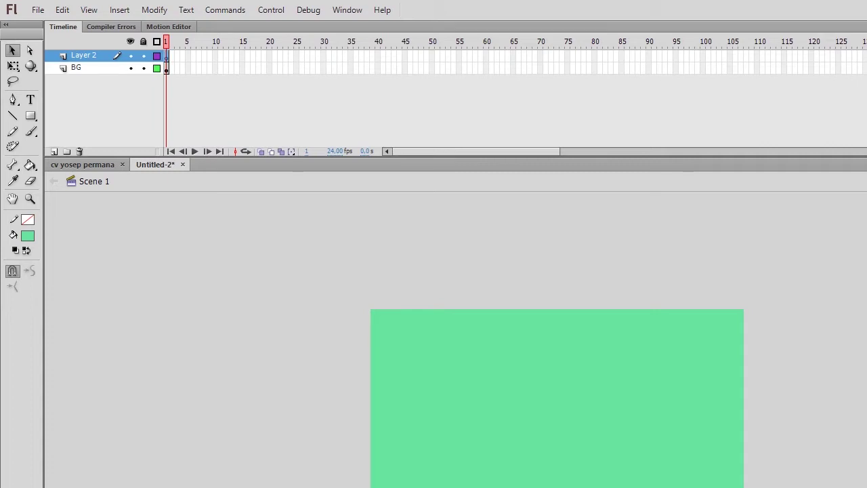
double_click(85, 55)
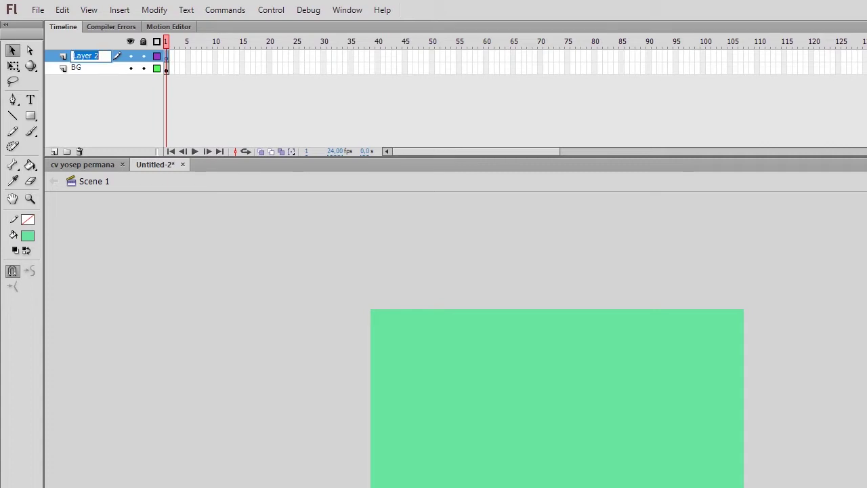
text(tl)
key(BackSpace)
key(BackSpace)
text(eks Ass)
key(Return)
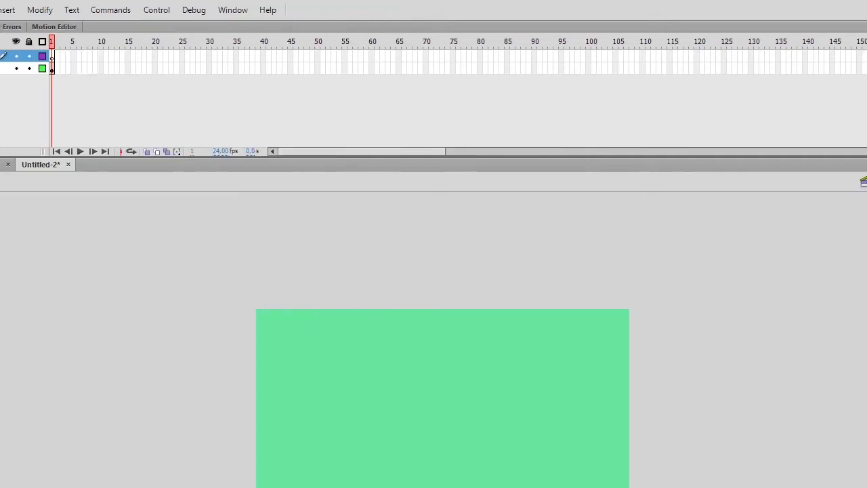
- Add the text "Assalamu'alaikum Wr. Wb" on the Teks Ass layer, in the upper part of the stage
click(30, 100)
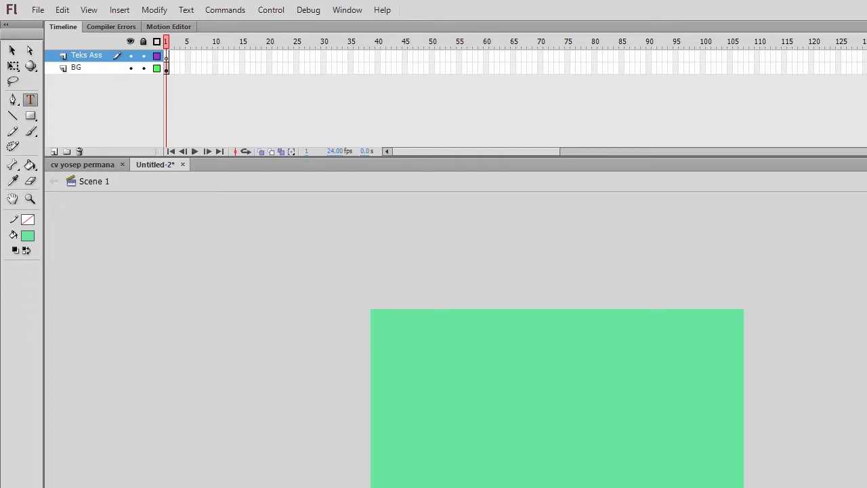
click(478, 404)
text(A)
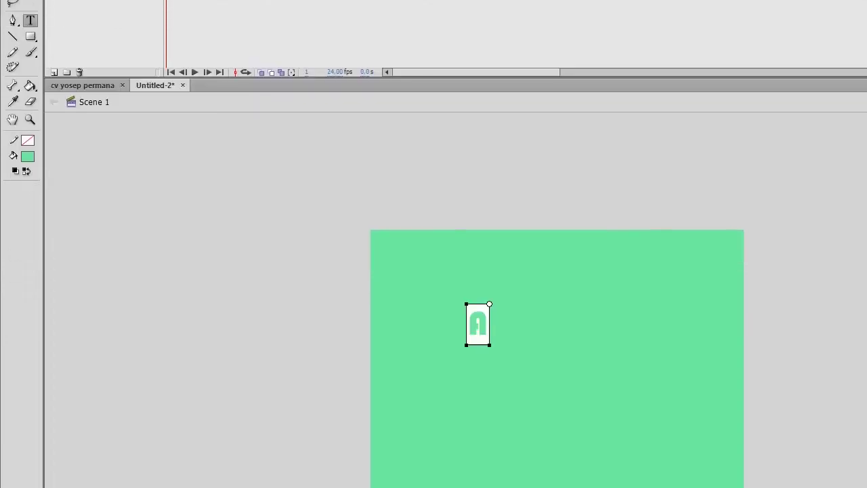
text(ssa)
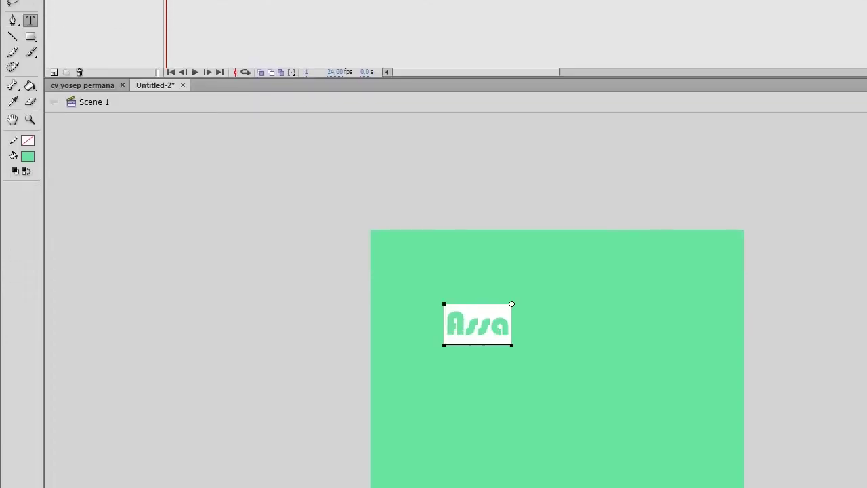
text(lamu'alaikum)
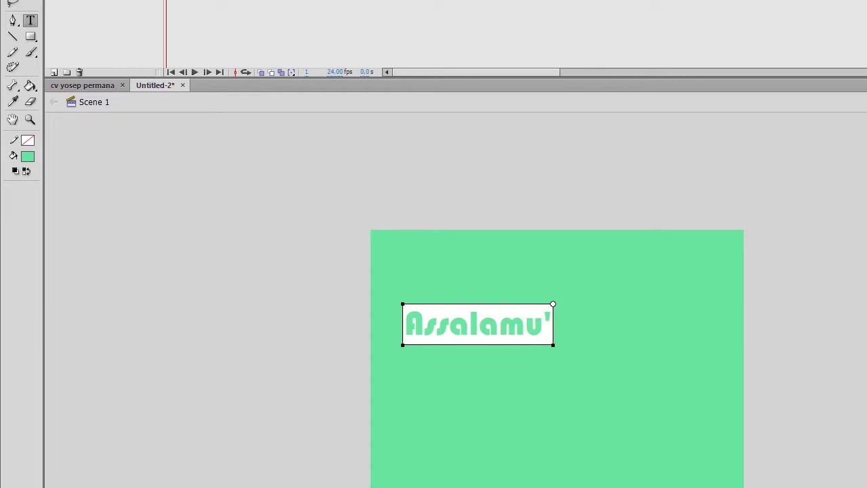
text( W)
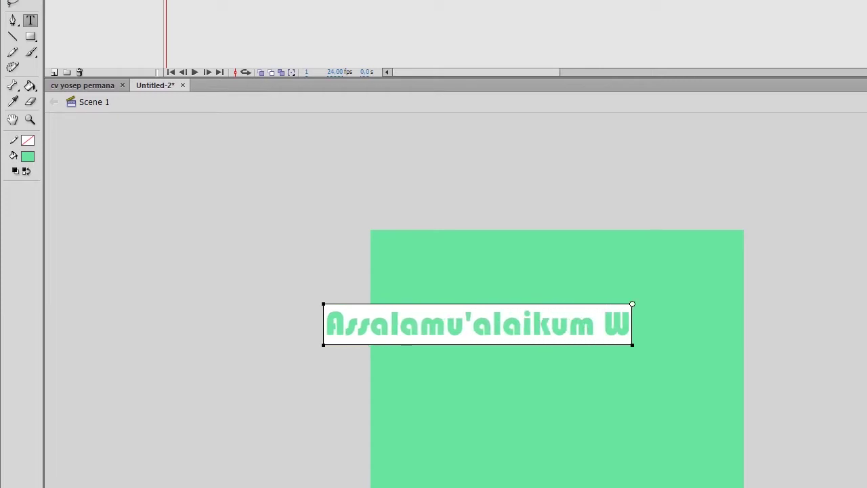
text(r. Wb)
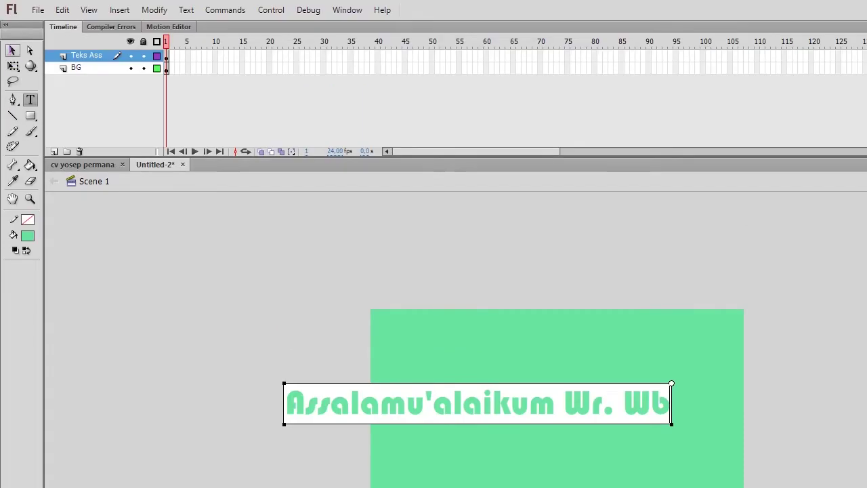
- Move the greeting text sideways so it spans the stage width, and select the green background rectangle
click(12, 50)
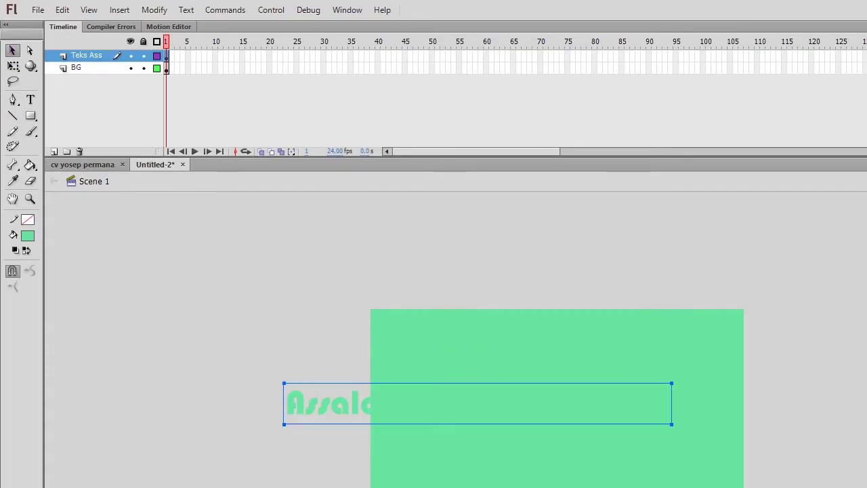
drag(568, 395, 652, 389)
click(665, 450)
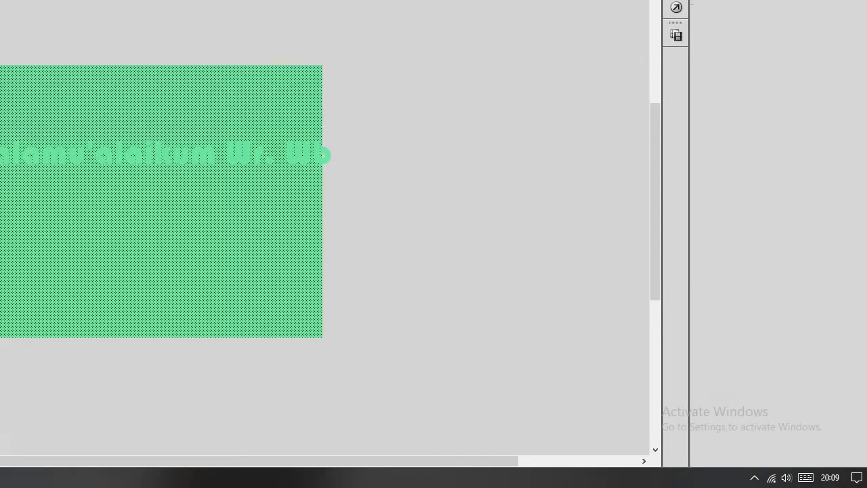
- Select the greeting text and change its color to white
click(135, 154)
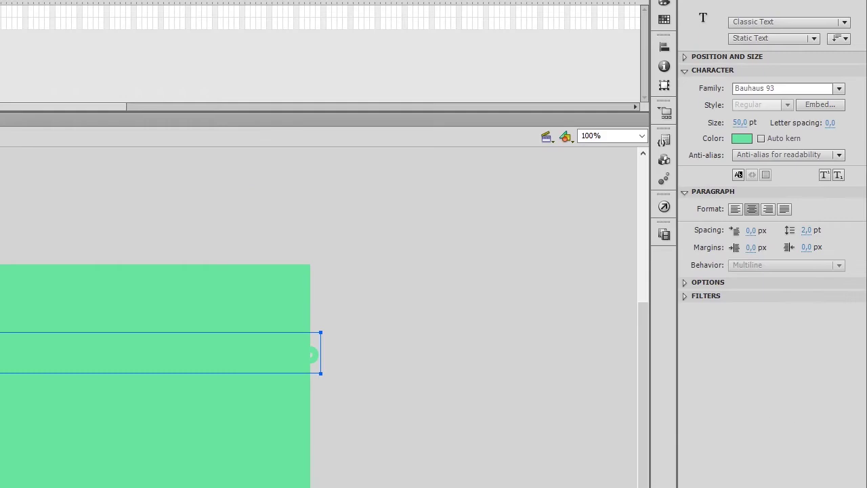
click(742, 138)
click(666, 218)
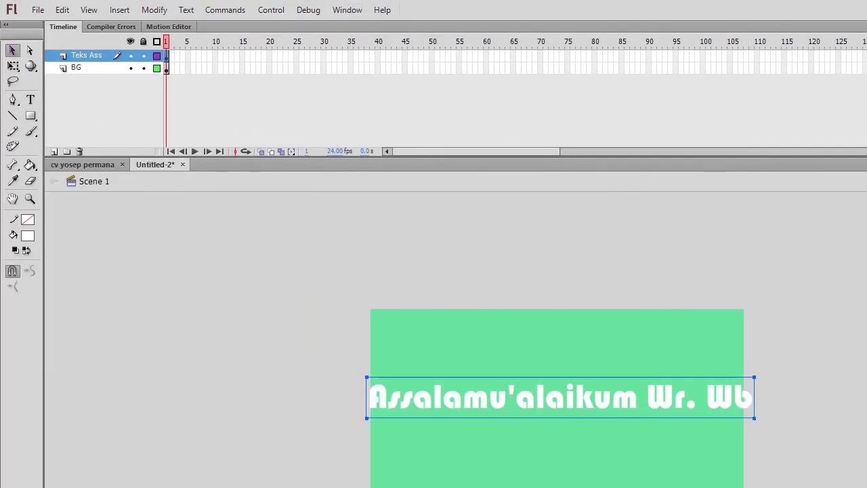
- Set the greeting text's font size to 35 pt
click(12, 65)
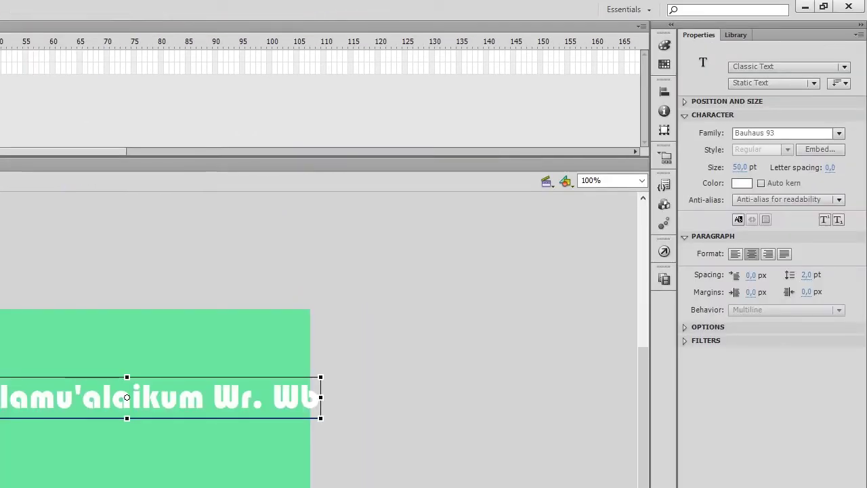
click(741, 167)
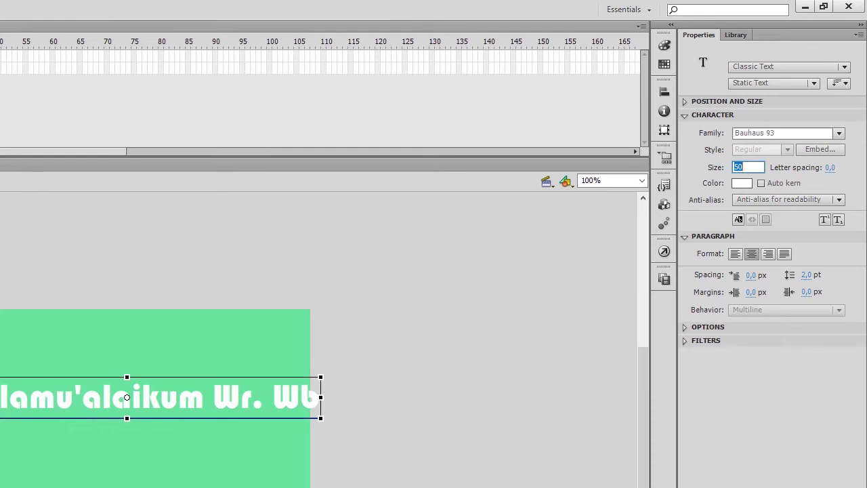
text(30)
key(Return)
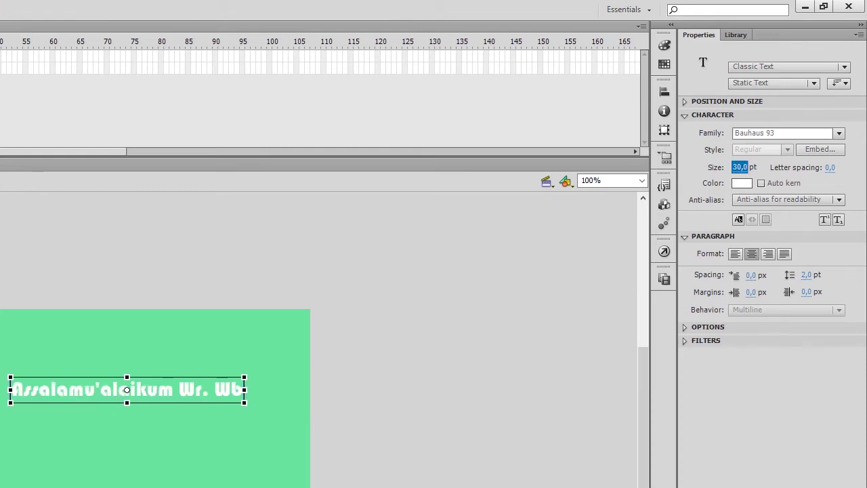
click(741, 167)
text(35)
key(Return)
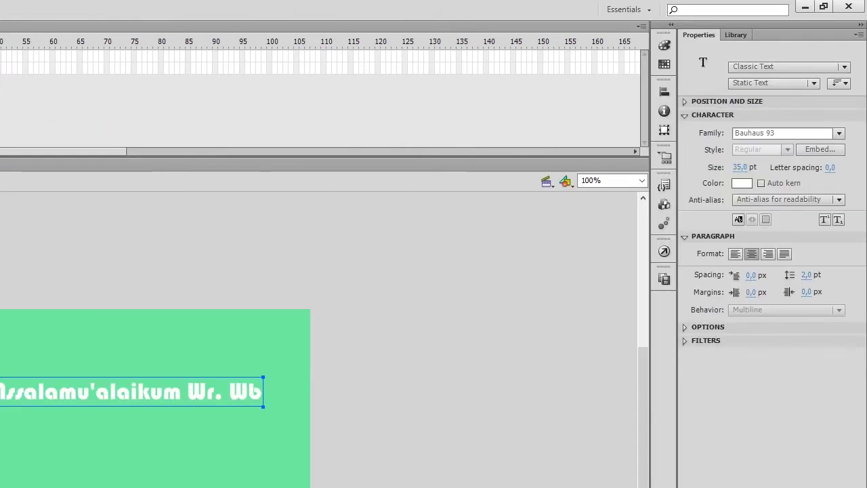
- Center the greeting text horizontally and vertically on the stage, and deselect it
click(664, 91)
click(544, 115)
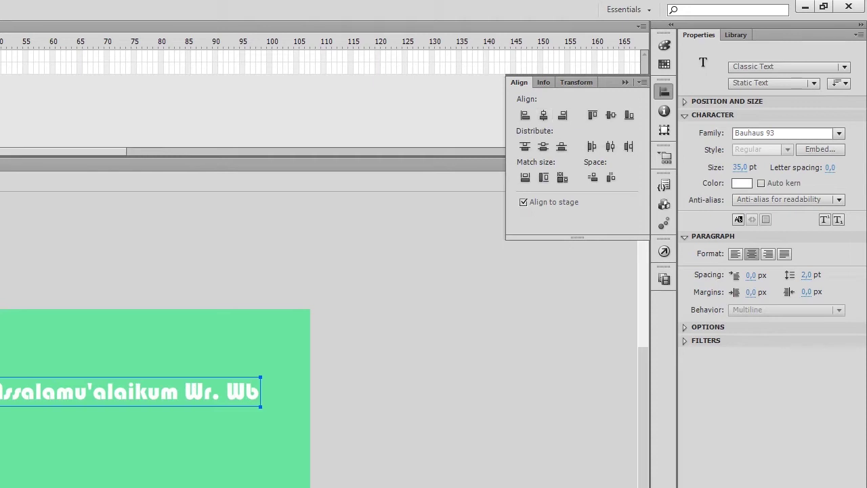
click(543, 147)
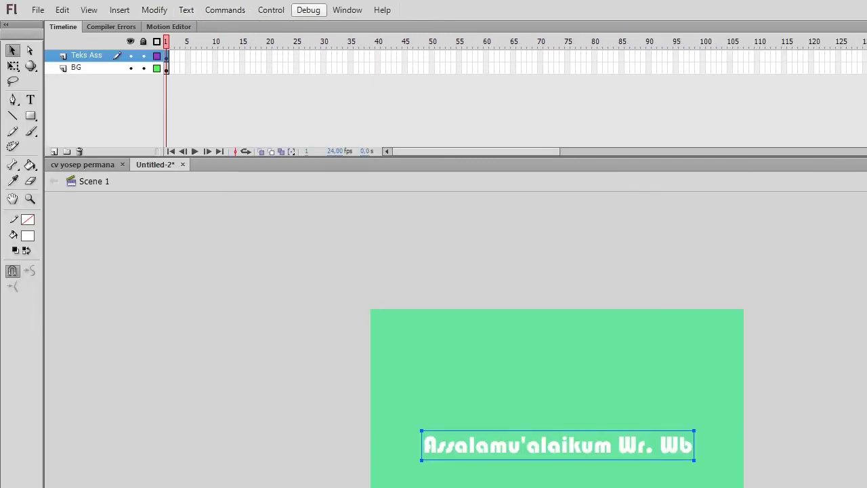
click(347, 9)
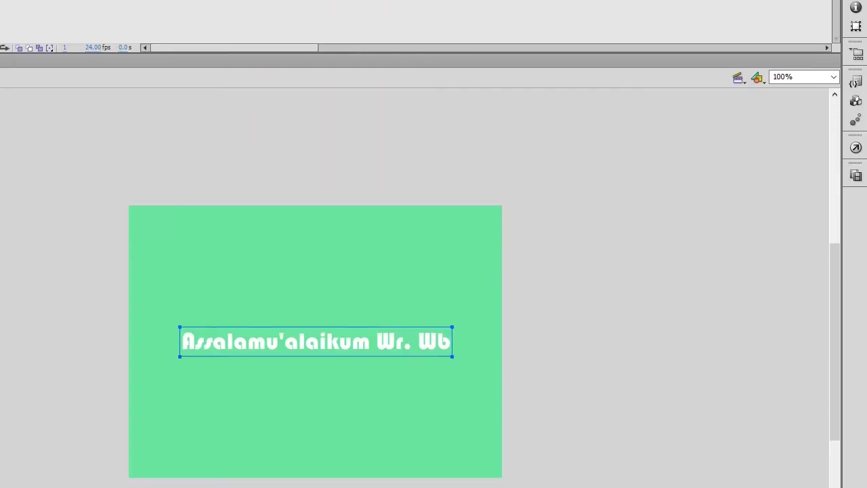
key(Escape)
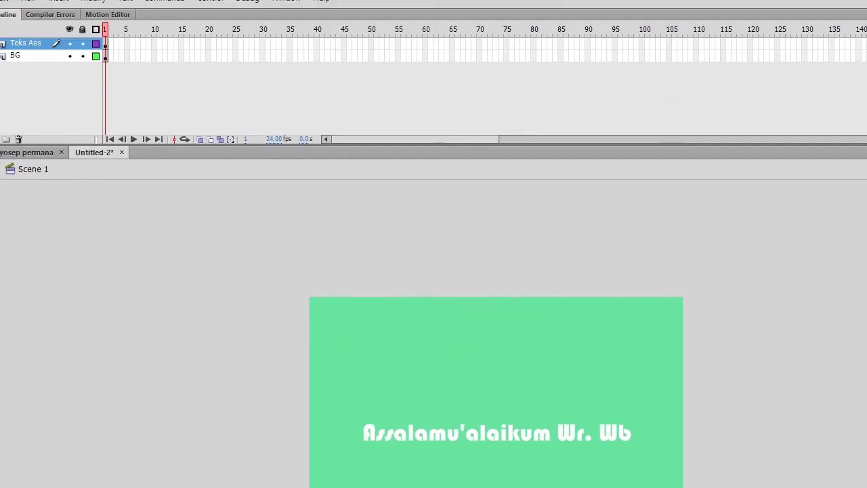
- Extend the Teks Ass and BG layers with frames up to frame 50, and return the playhead to frame 1
drag(371, 44, 375, 68)
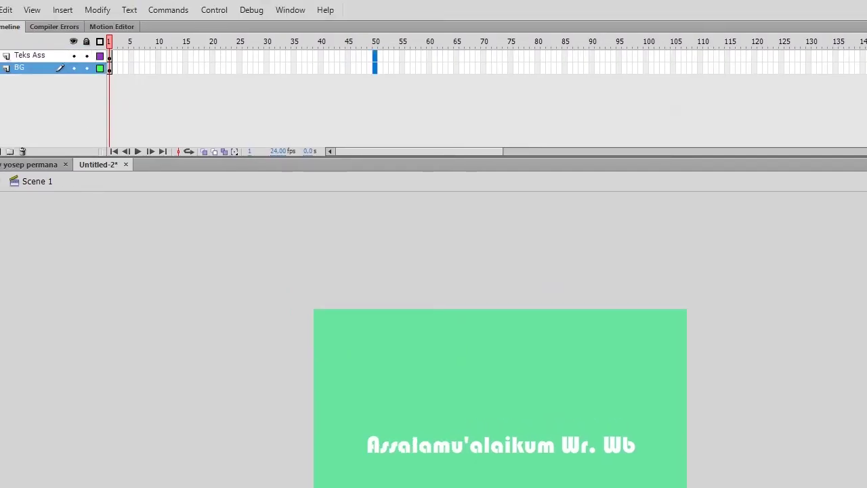
key(F5)
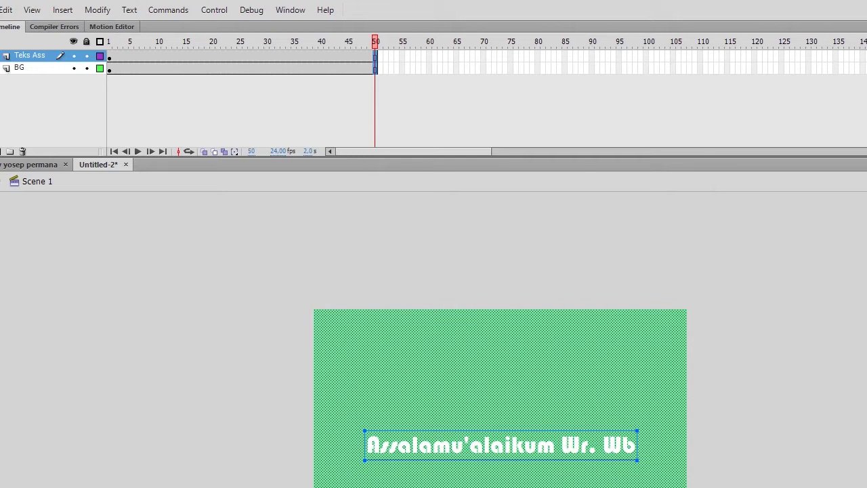
drag(375, 42, 109, 42)
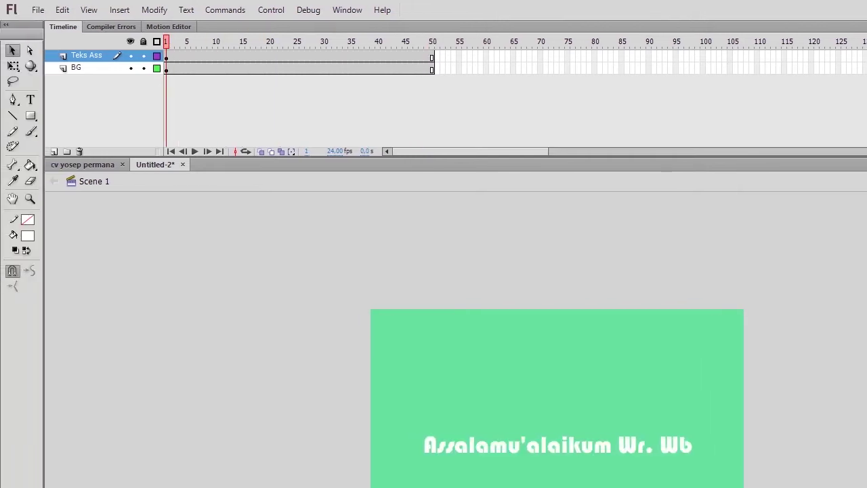
- Recolor the background rectangle on the BG layer to a darker green with RGB 41, 211, 143
click(143, 68)
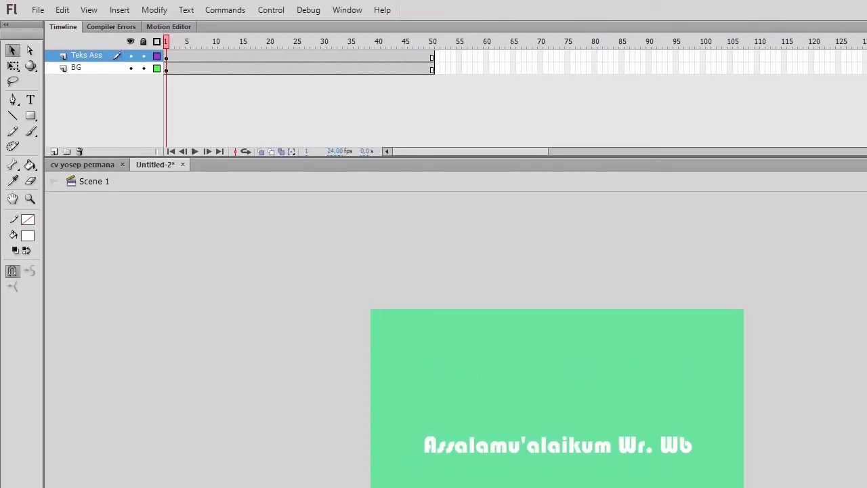
click(166, 68)
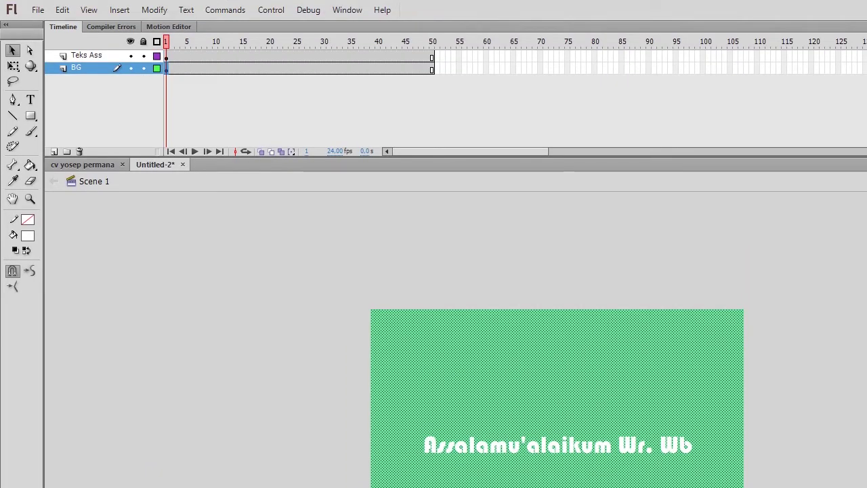
click(28, 236)
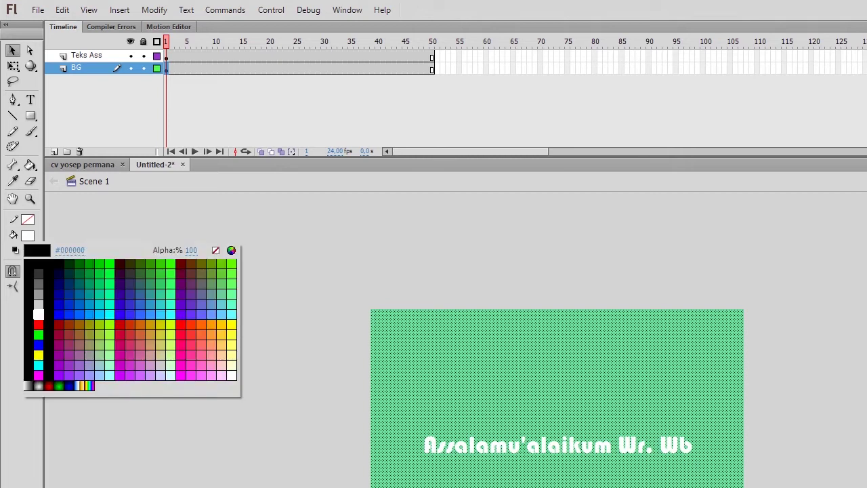
click(231, 250)
drag(734, 392, 706, 309)
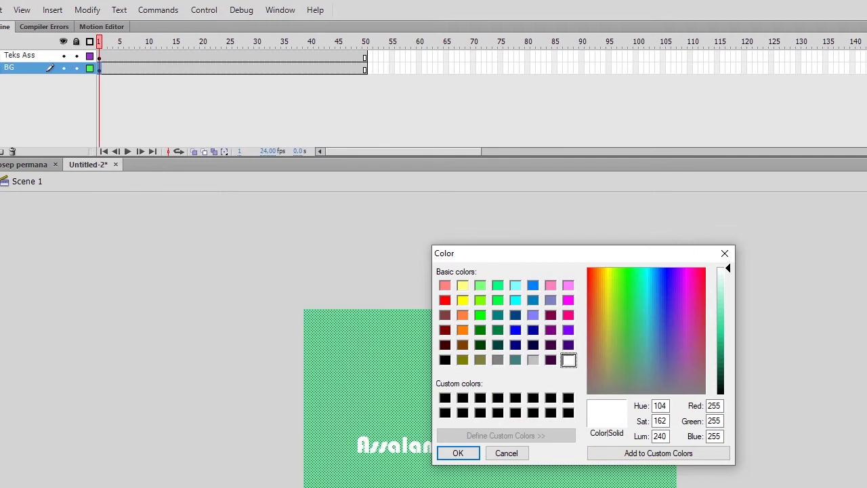
drag(728, 269, 728, 331)
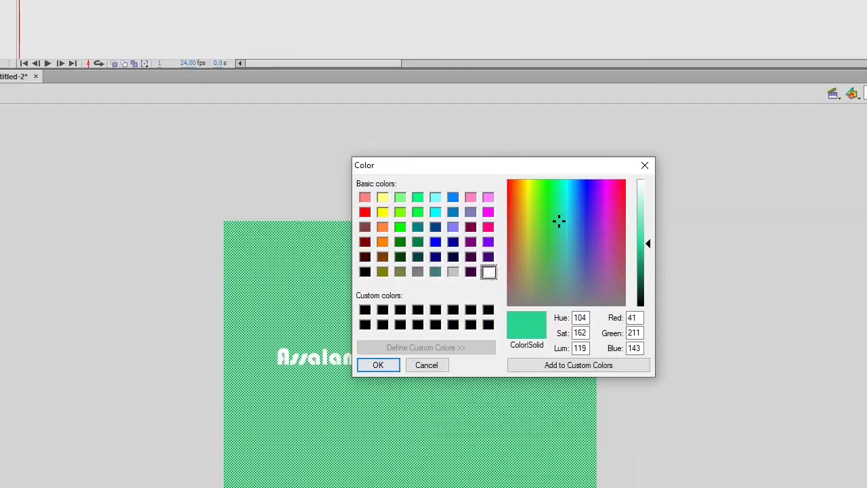
click(378, 452)
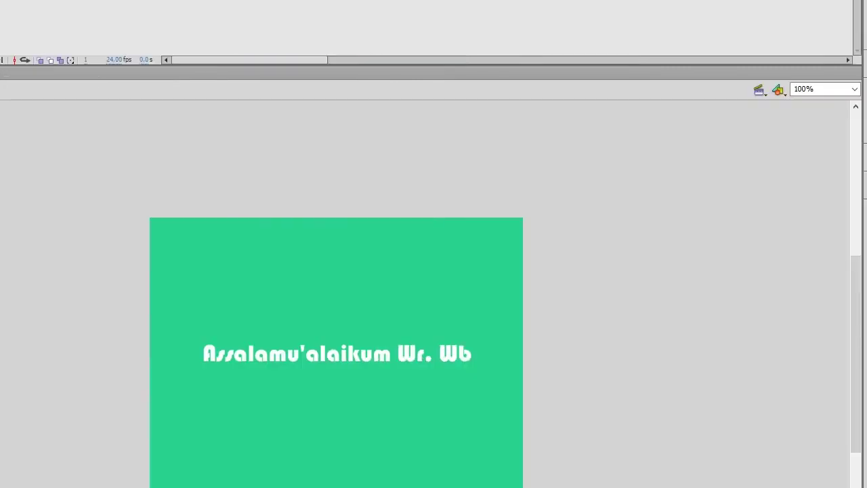
- Nudge the greeting text slightly upward from the middle of the stage, and deselect it
click(337, 354)
key(Up)
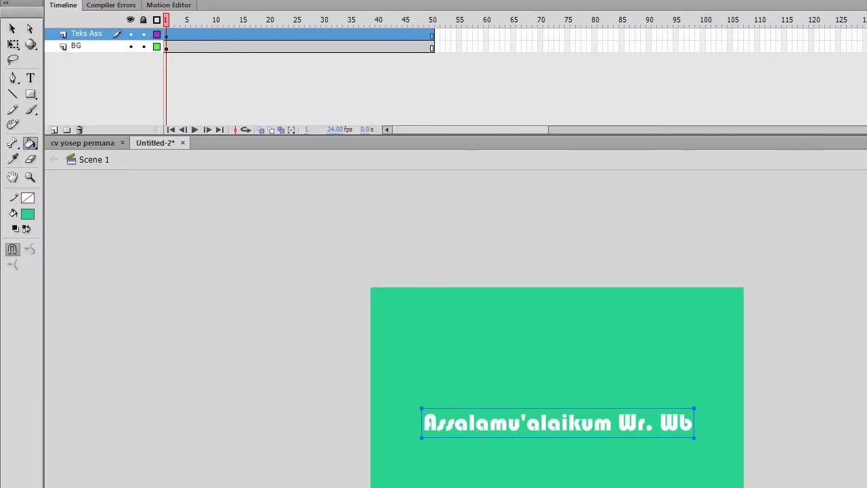
key(v)
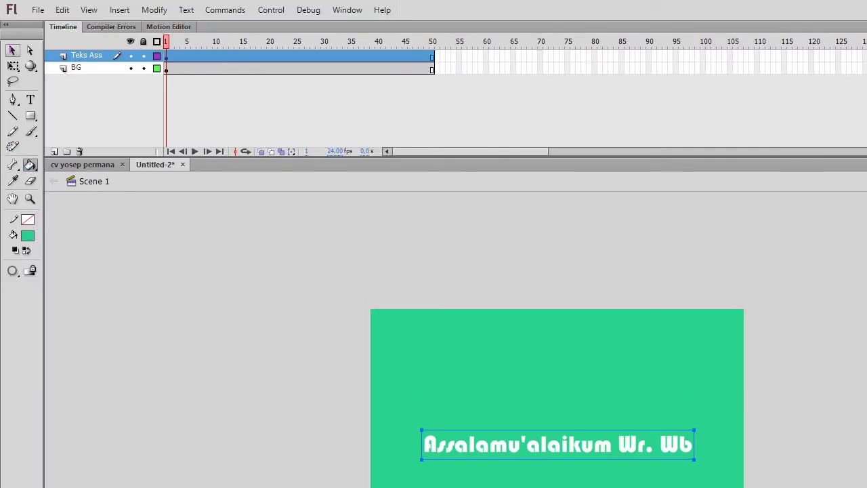
key(Up)
key(Up)
key(Up)
key(Up)
key(Up)
key(Up)
key(Up)
key(Up)
key(Up)
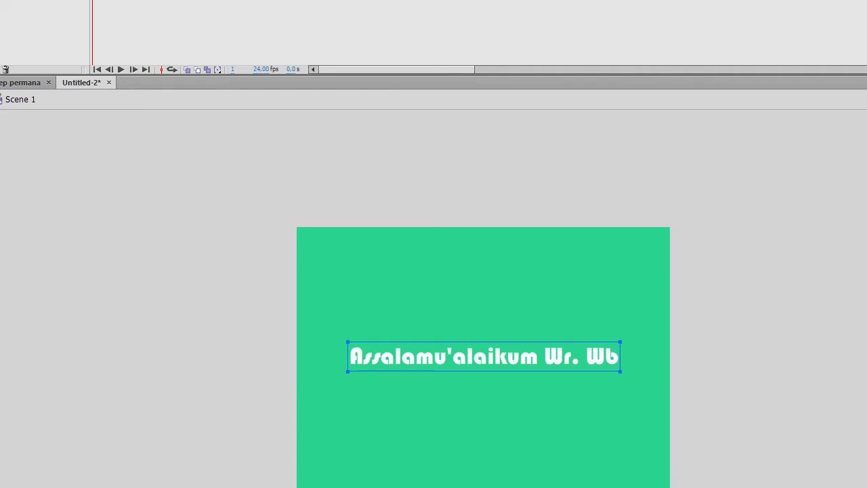
click(780, 285)
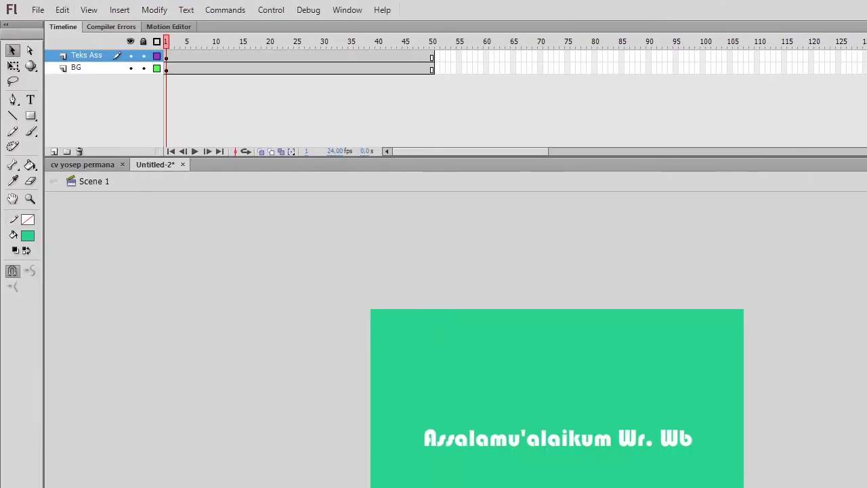
- Insert a keyframe at frame 15 of the Teks Ass layer and create a classic tween between frames 1 and 15
click(166, 57)
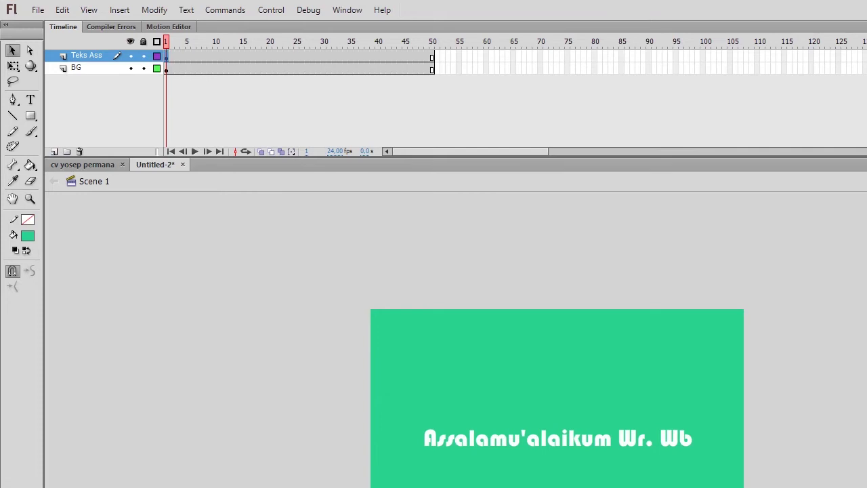
click(243, 56)
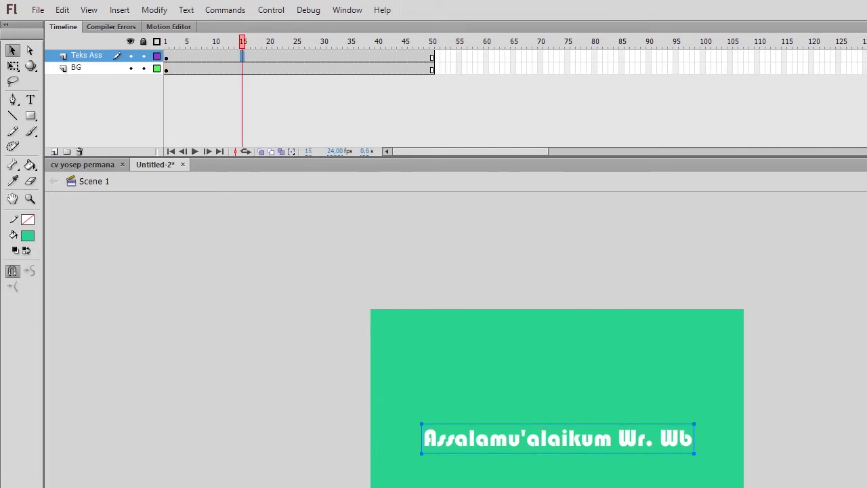
key(F6)
click(215, 57)
right_click(216, 57)
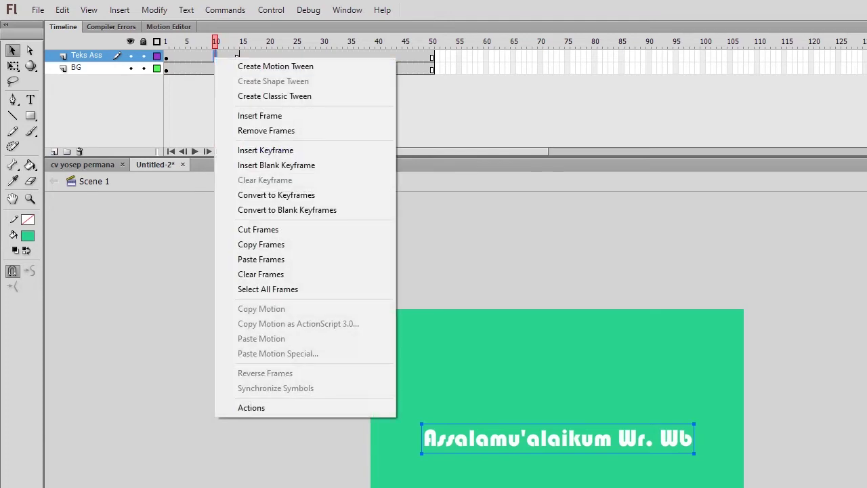
click(274, 96)
click(242, 42)
click(242, 57)
right_click(211, 56)
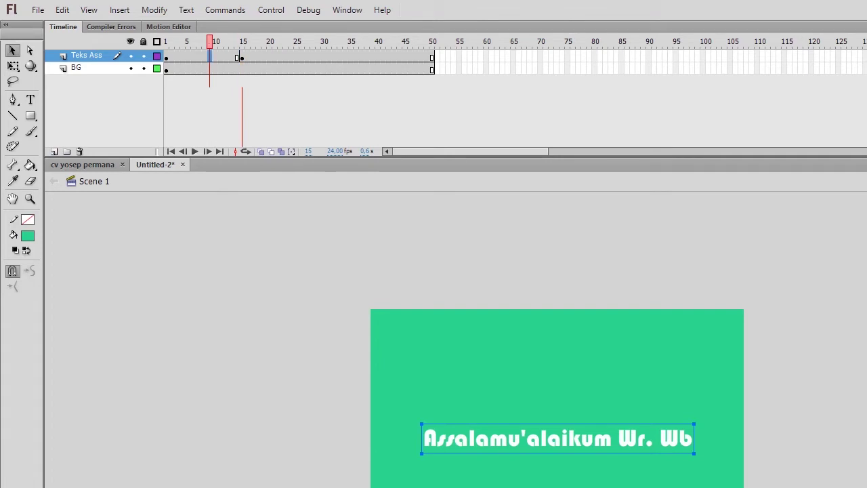
click(272, 93)
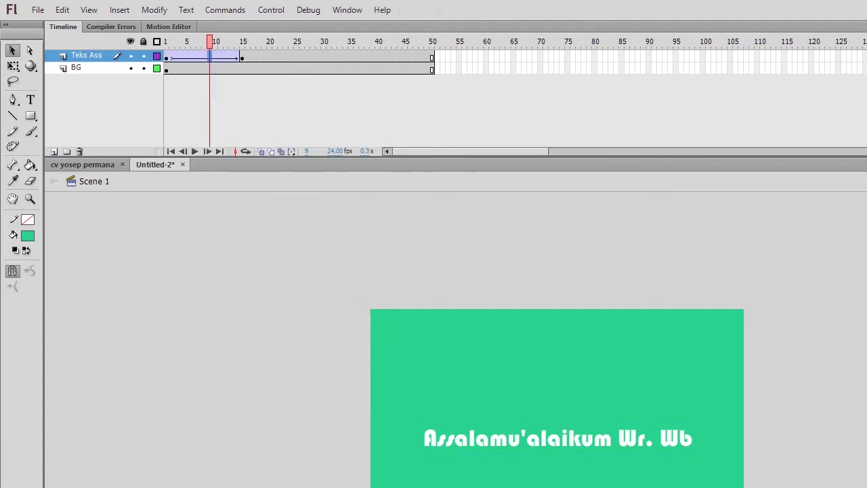
- Move the greeting text slightly downward at frame 13 to add a keyframe within the tween
click(242, 56)
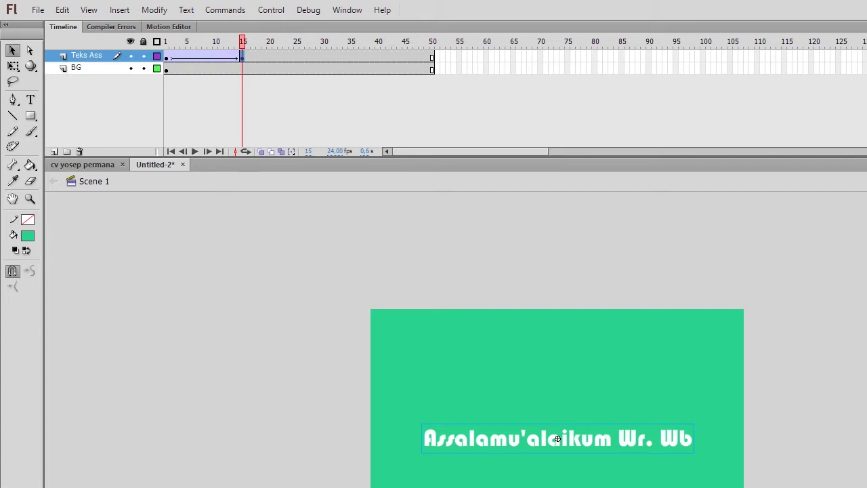
click(231, 57)
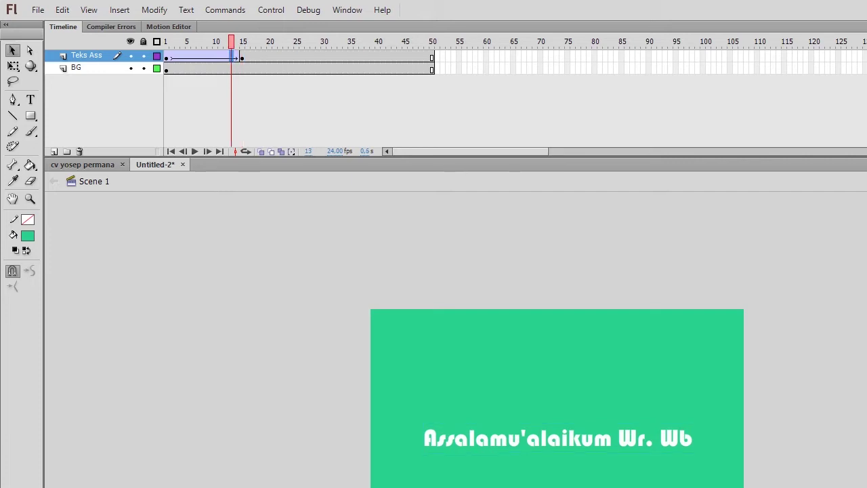
click(557, 439)
drag(558, 440, 558, 454)
- Insert a keyframe at frame 17 of the Teks Ass layer and create a classic tween between frames 15 and 17
click(253, 57)
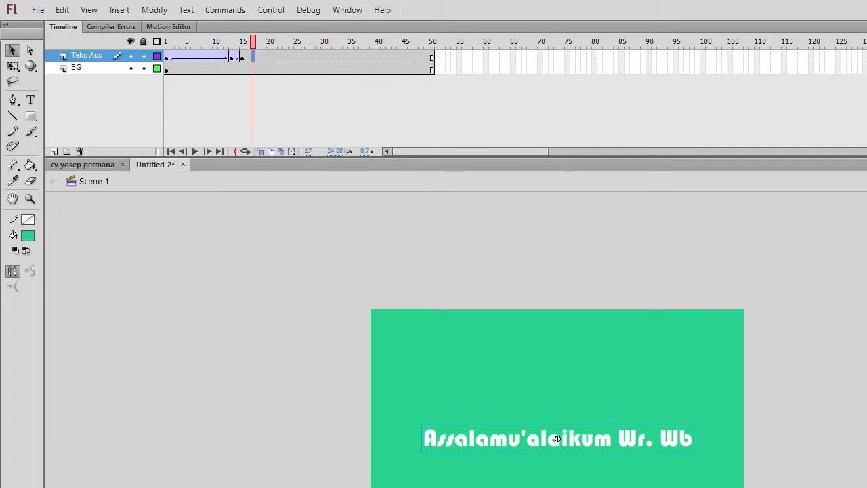
click(247, 57)
click(253, 57)
key(F6)
click(247, 58)
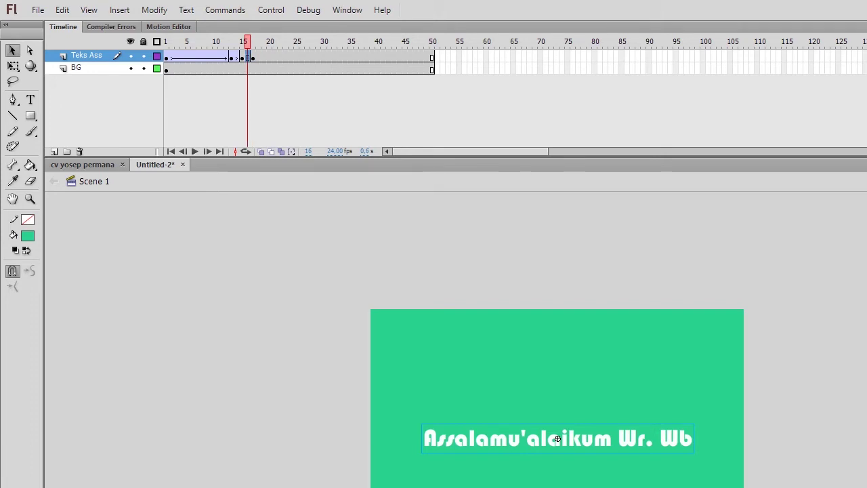
right_click(248, 58)
click(319, 97)
click(253, 58)
click(557, 439)
drag(557, 439, 557, 433)
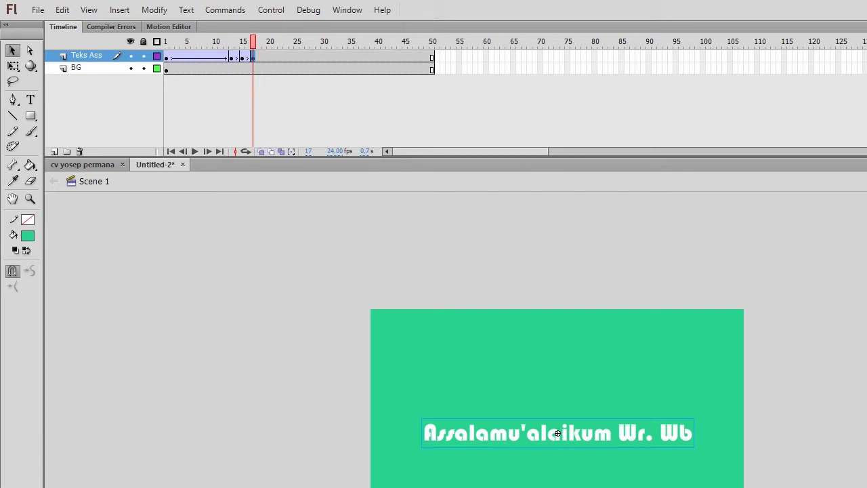
drag(557, 434, 557, 439)
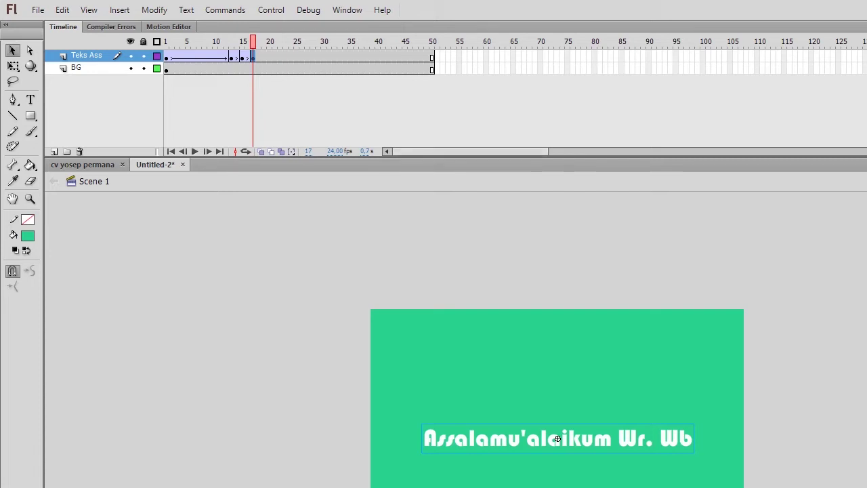
- Move the greeting text slightly upward at frame 15 of the Teks Ass layer
key(comma)
key(comma)
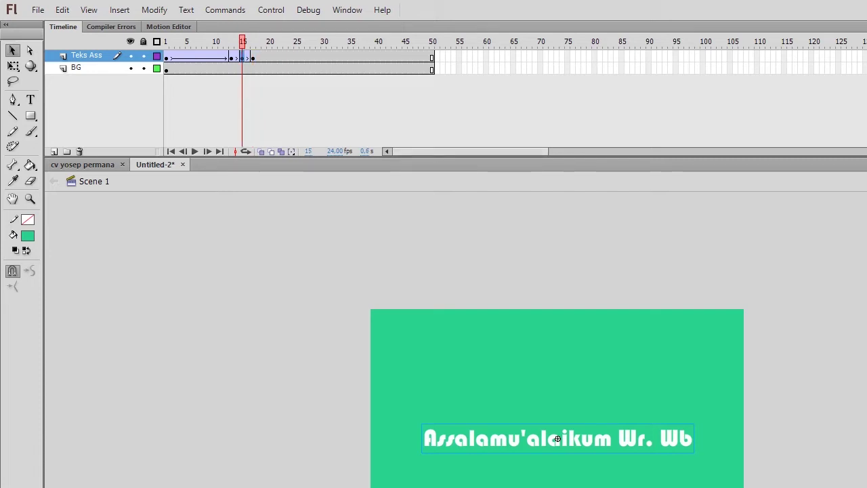
drag(557, 439, 557, 425)
key(Up)
key(Up)
key(Up)
key(Up)
key(Up)
key(Up)
key(Up)
key(Up)
key(Up)
key(Up)
key(Up)
key(Up)
key(Up)
key(Up)
- Try moving the greeting text below the stage at frame 1, and undo the move
key(comma)
key(comma)
key(comma)
key(comma)
key(comma)
key(comma)
key(comma)
key(comma)
key(comma)
key(comma)
key(comma)
key(comma)
key(comma)
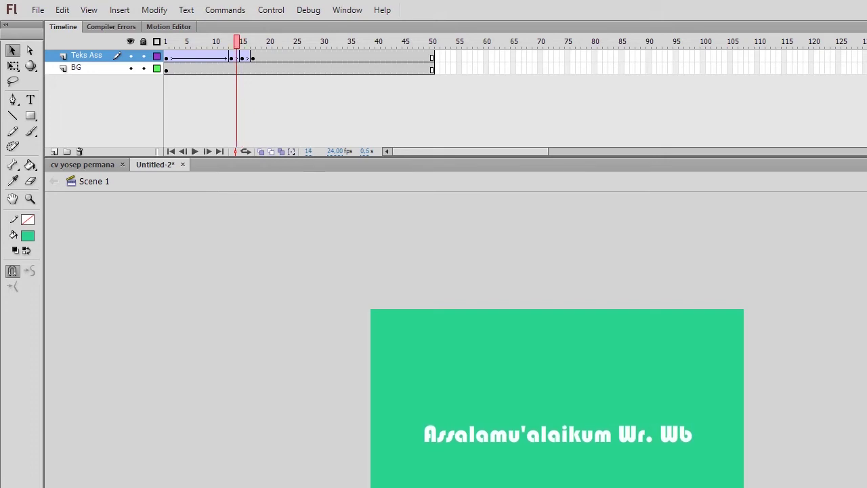
key(comma)
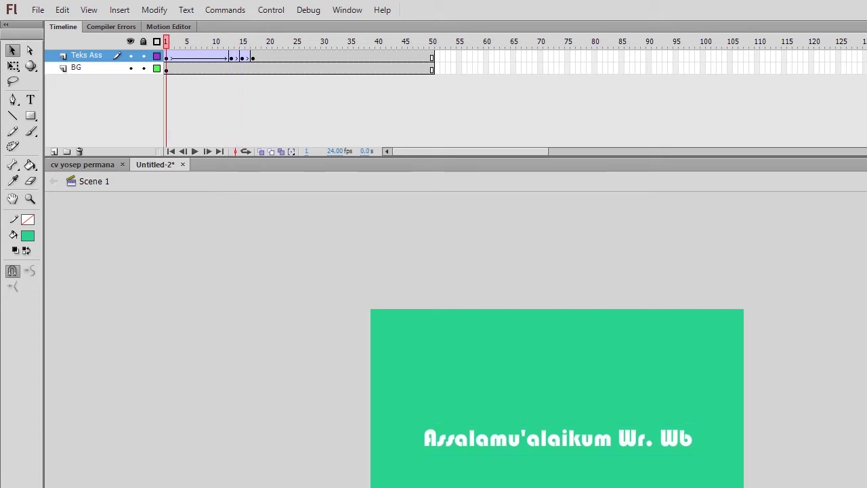
click(558, 439)
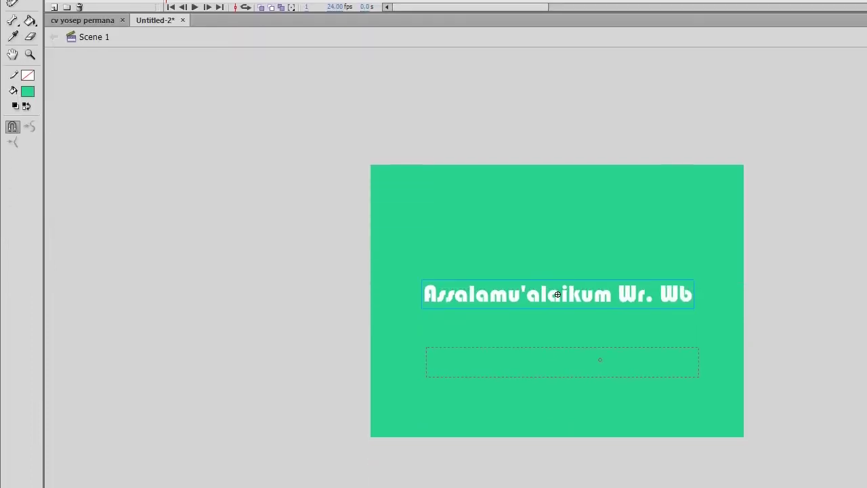
drag(558, 227, 558, 391)
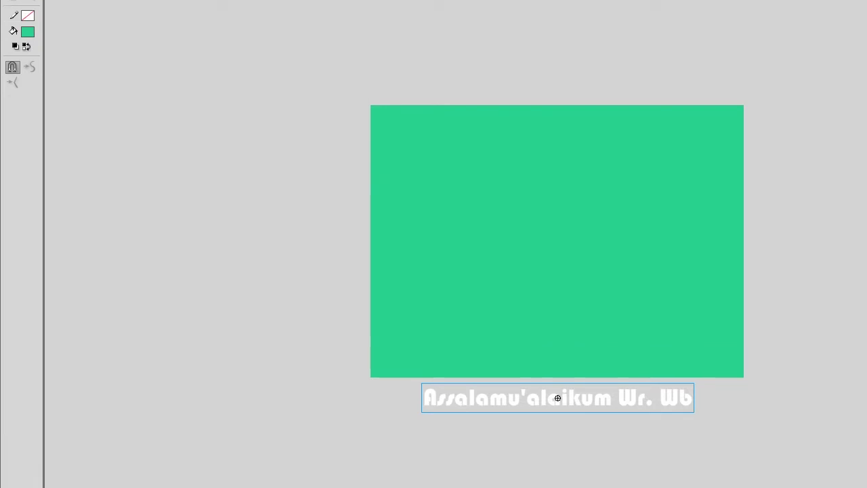
key(ctrl+z)
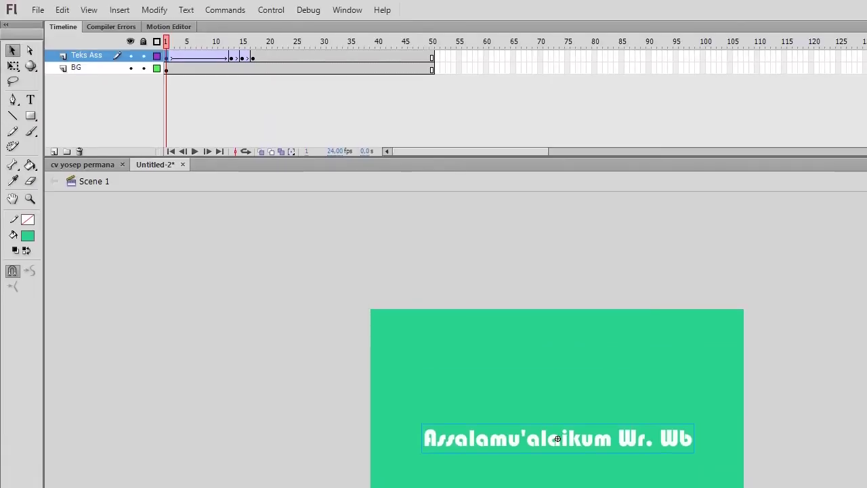
- Move the greeting text just above the stage's upper edge at frame 1 of the Teks Ass layer
key(Return)
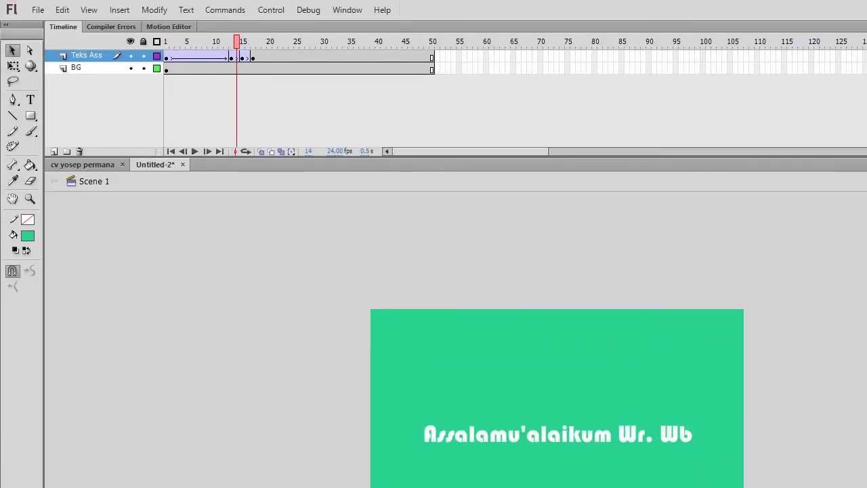
key(comma)
click(557, 454)
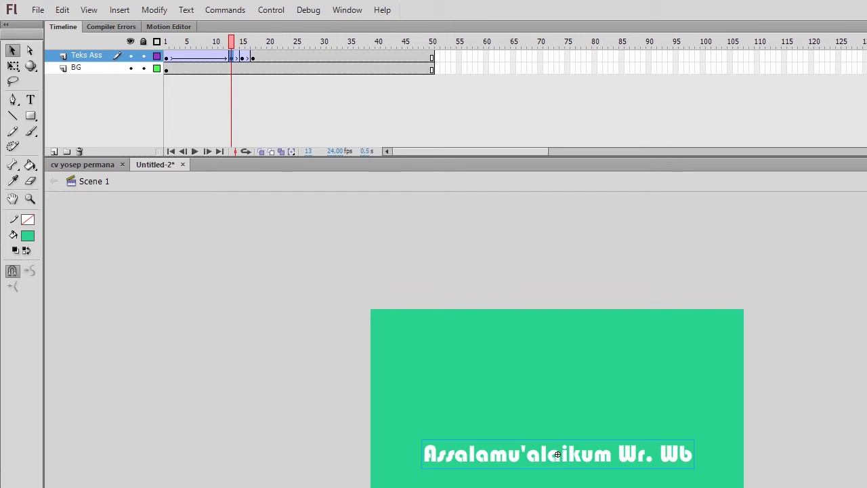
key(comma)
key(comma)
key(comma)
key(comma)
key(comma)
key(comma)
key(comma)
key(comma)
key(comma)
key(comma)
key(comma)
key(comma)
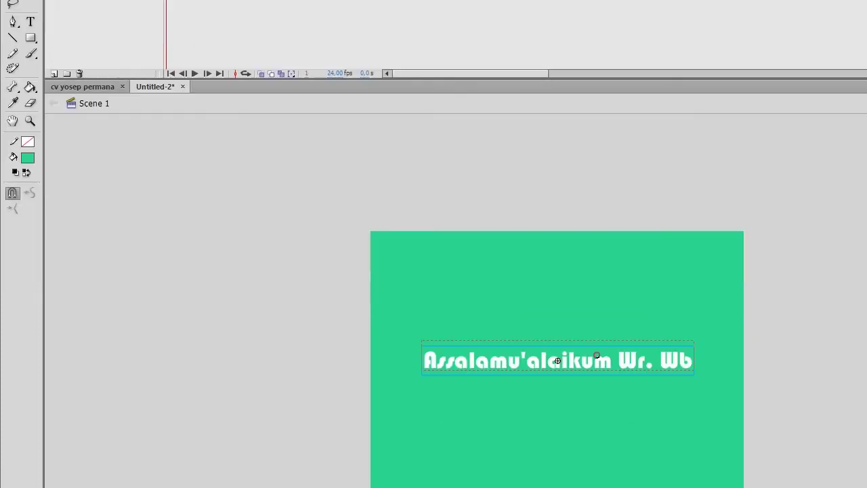
drag(597, 441, 597, 275)
drag(597, 198, 595, 198)
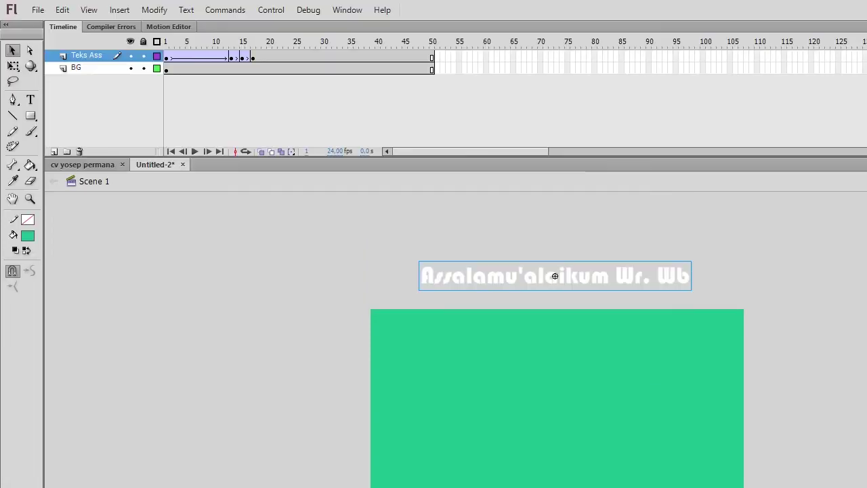
- Play back the greeting text animation several times to check the drop and bounce
key(Return)
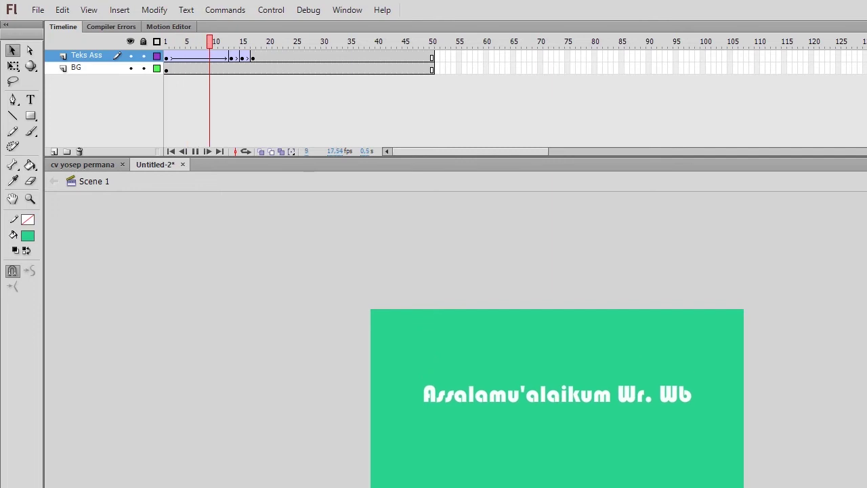
drag(242, 42, 172, 42)
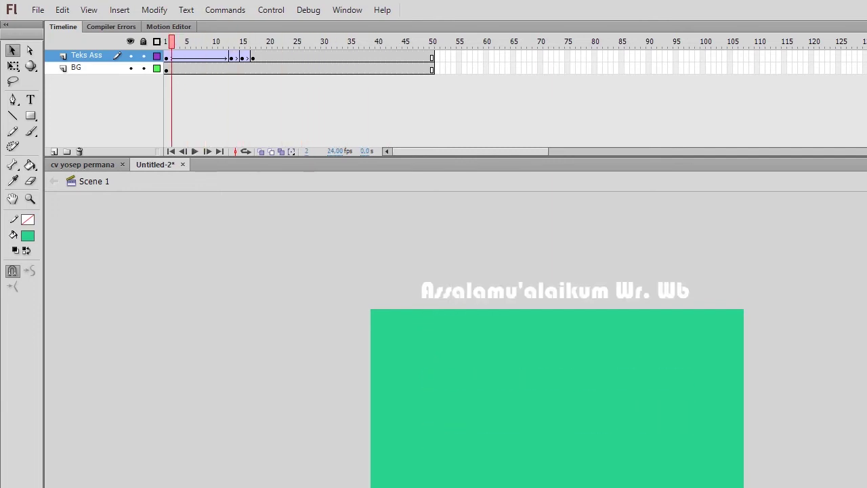
key(Return)
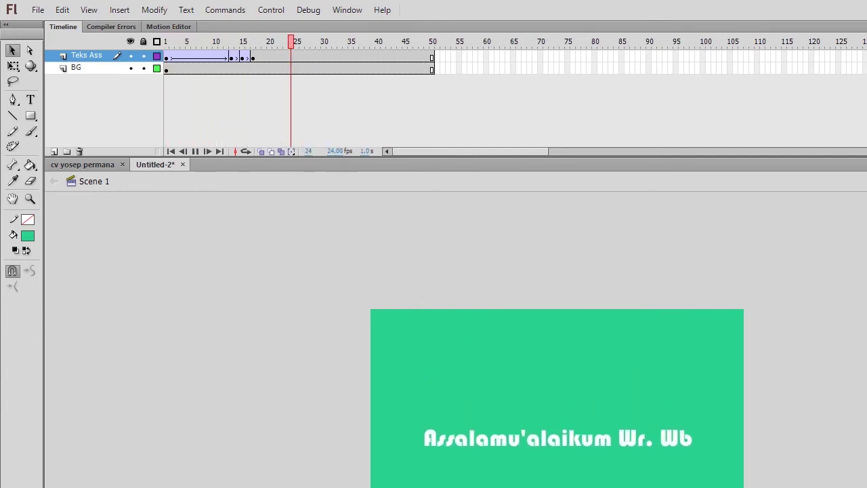
key(Return)
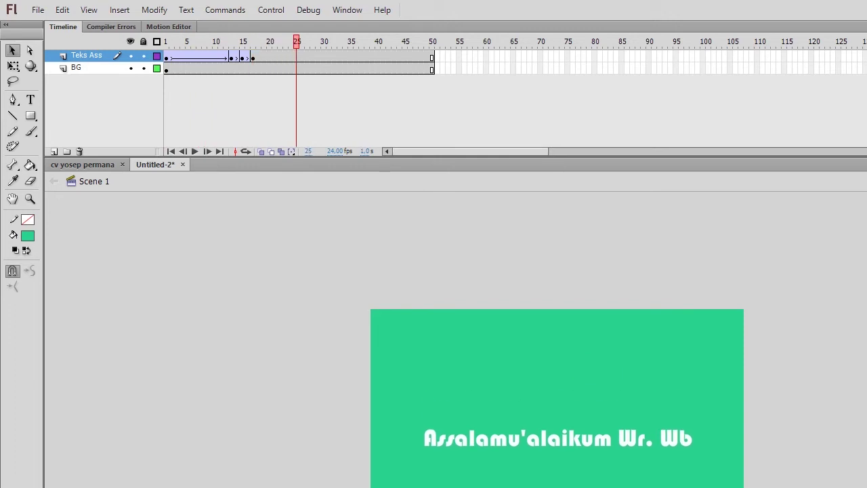
key(Return)
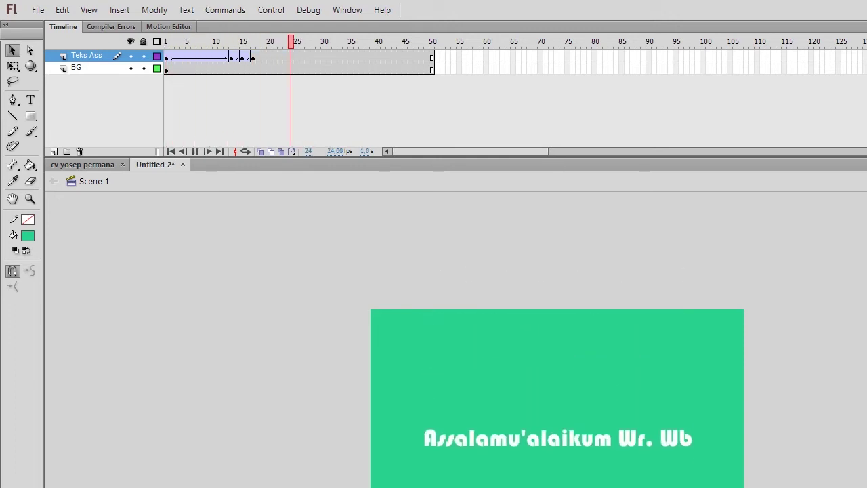
key(Return)
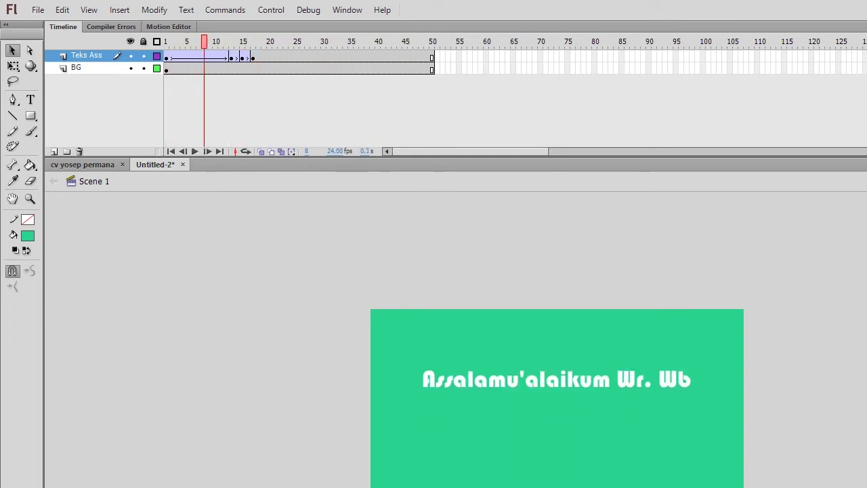
drag(204, 42, 264, 42)
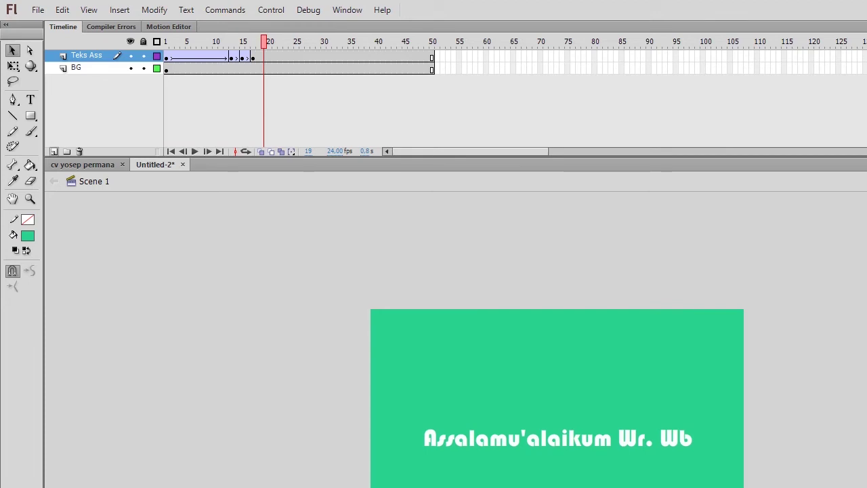
- Add a new layer above Teks Ass and rename Scene 1 as Opening
click(53, 151)
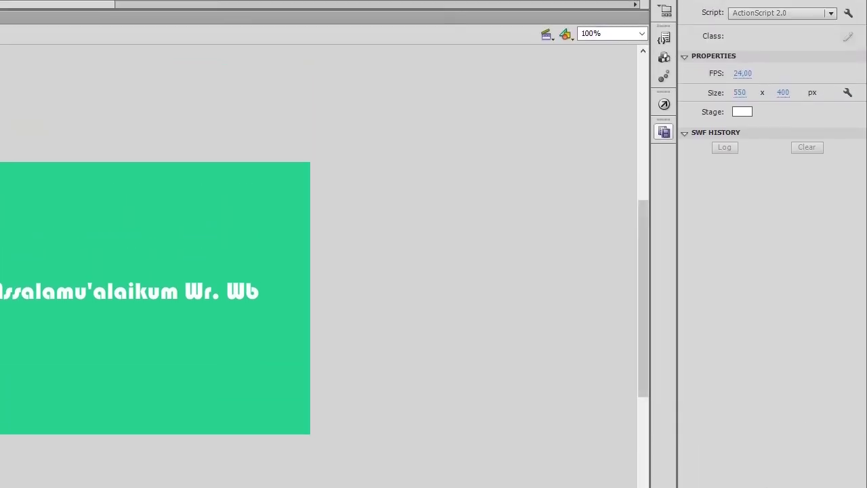
click(664, 132)
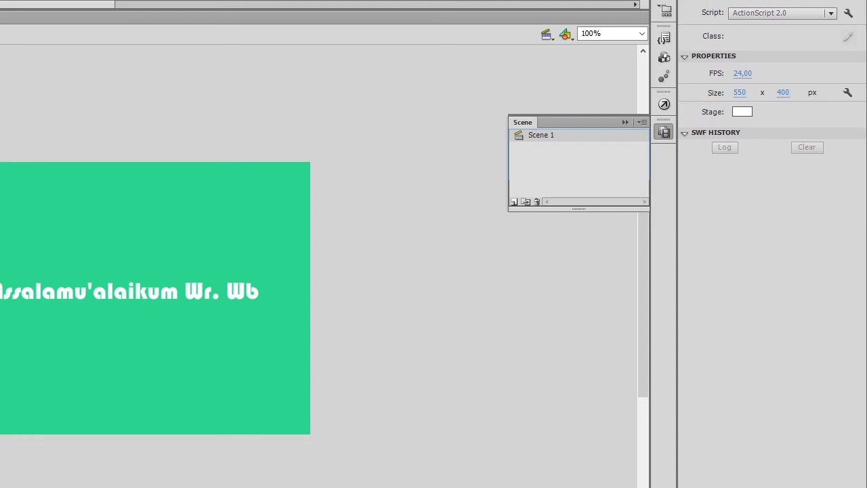
double_click(542, 135)
text(Opening)
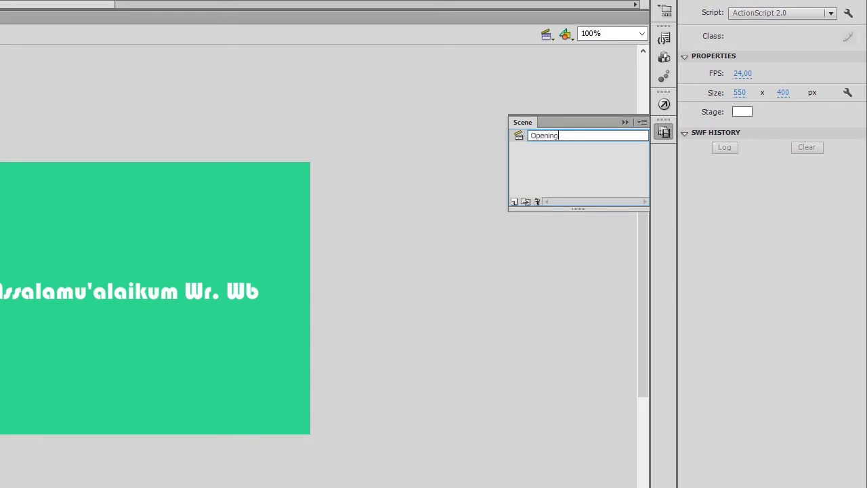
key(Return)
key(ctrl+Return)
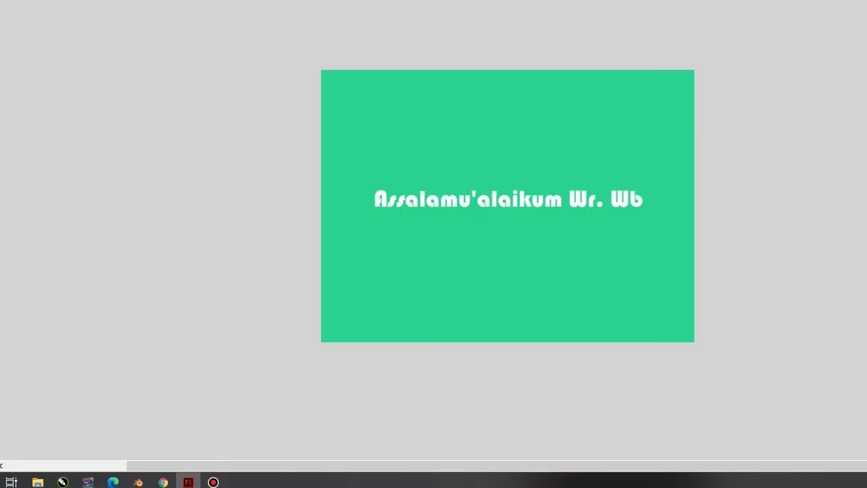
key(ctrl+w)
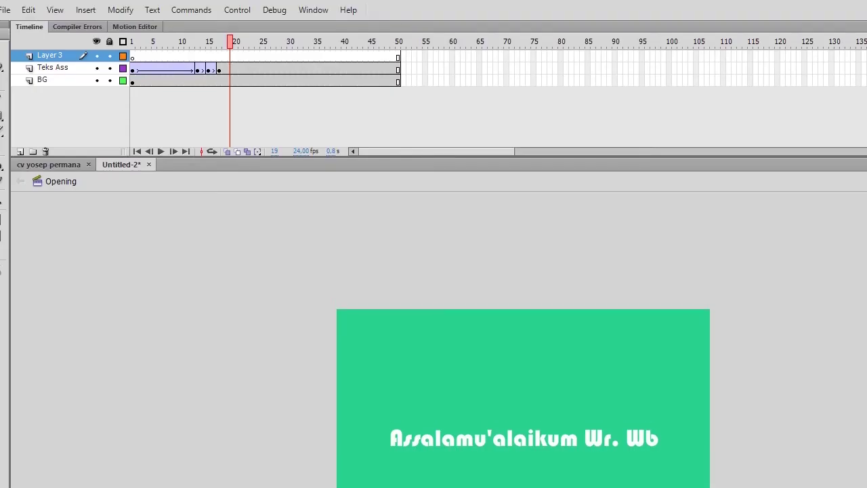
- Insert a keyframe at frame 17 of Layer 3 and draw a rectangle without a stroke covering the stage
click(214, 56)
click(244, 56)
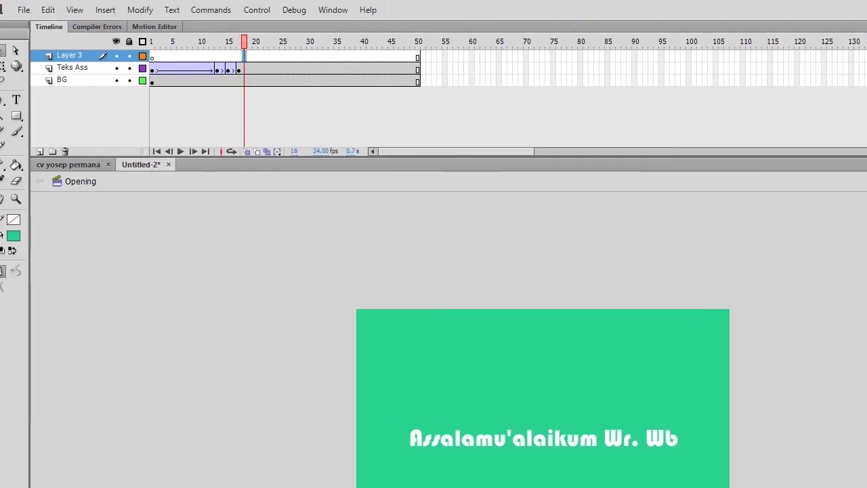
click(238, 57)
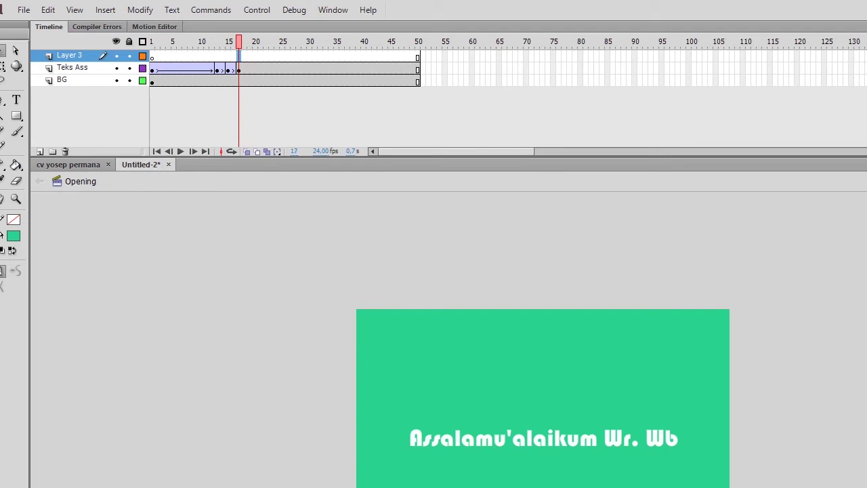
click(31, 116)
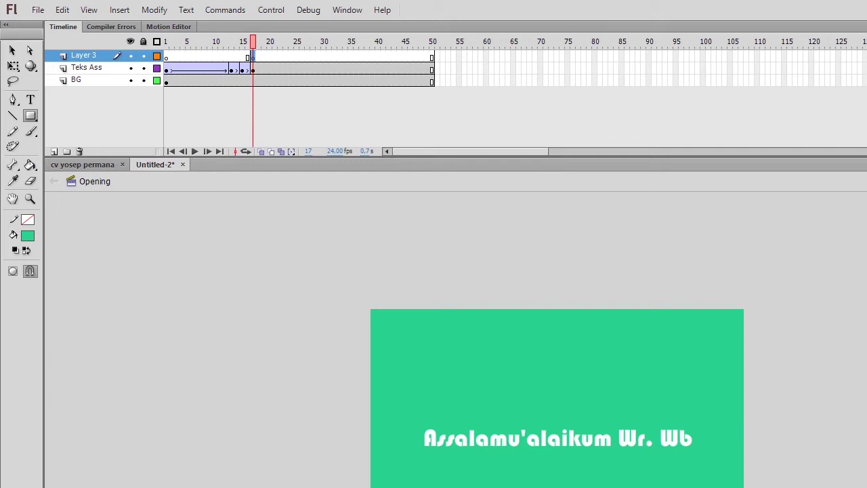
drag(371, 310, 737, 487)
mouse_move(649, 366)
mouse_down()
mouse_move(657, 368)
mouse_move(649, 366)
mouse_up()
- Change the new rectangle's fill color to yellow, #FFCC00
click(12, 51)
click(475, 400)
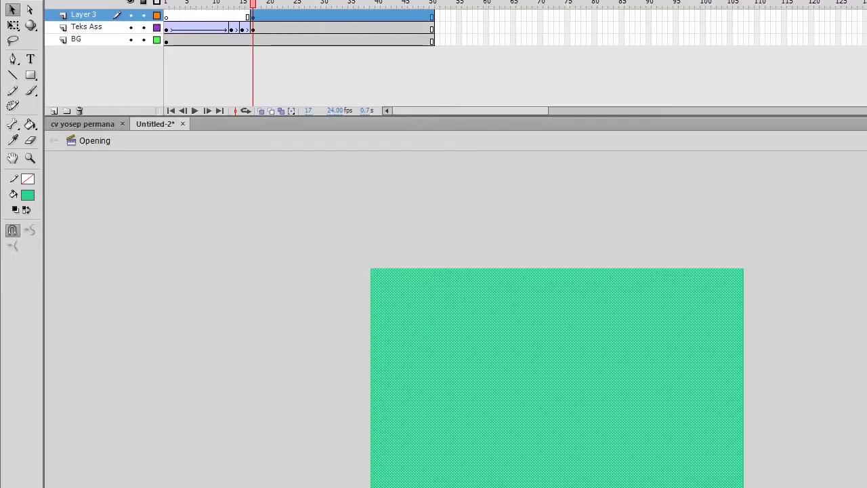
click(27, 236)
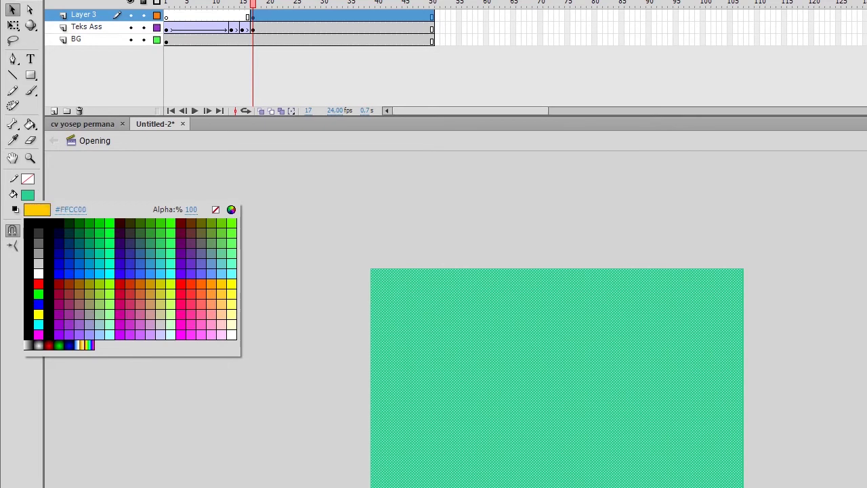
click(221, 283)
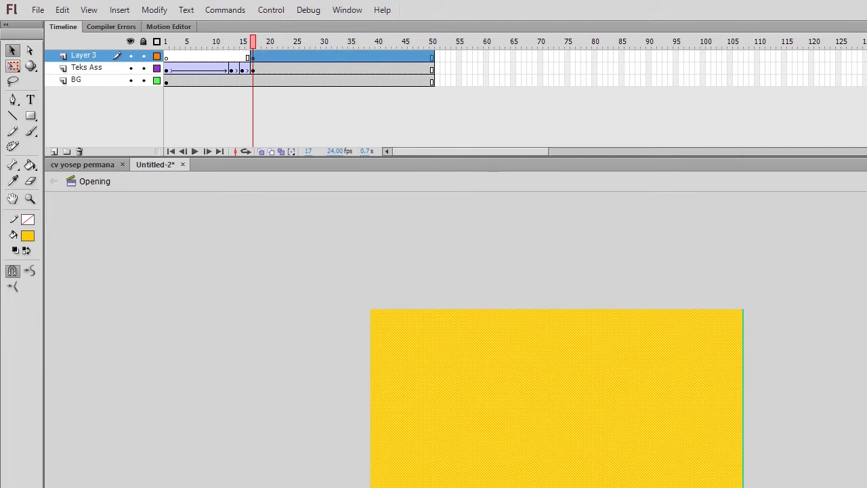
- Stretch the yellow rectangle slightly with Free Transform to cover the stage's right edge, and deselect it
key(q)
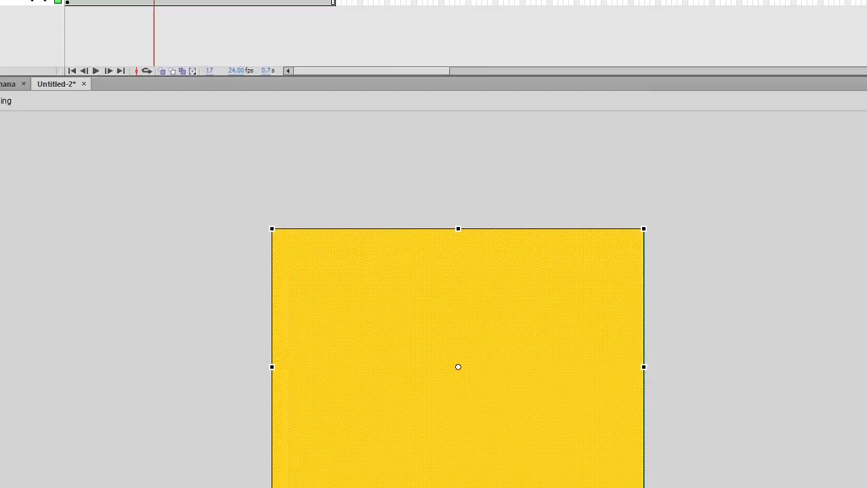
drag(644, 366, 645, 367)
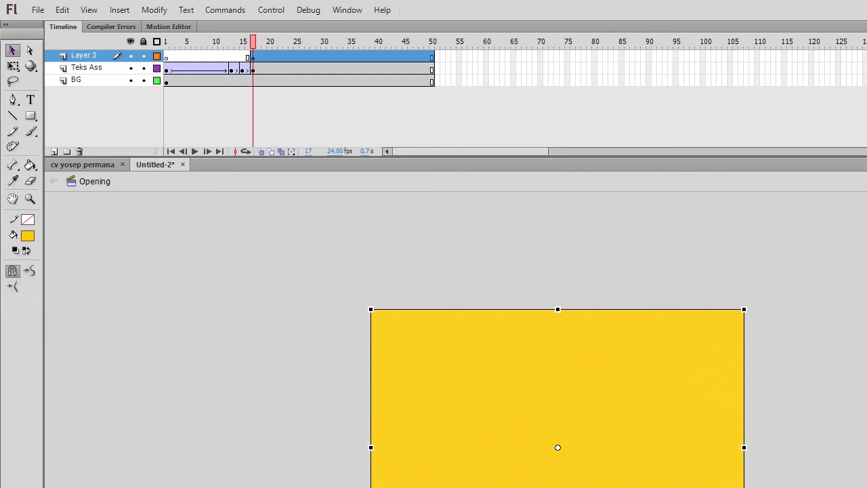
click(12, 51)
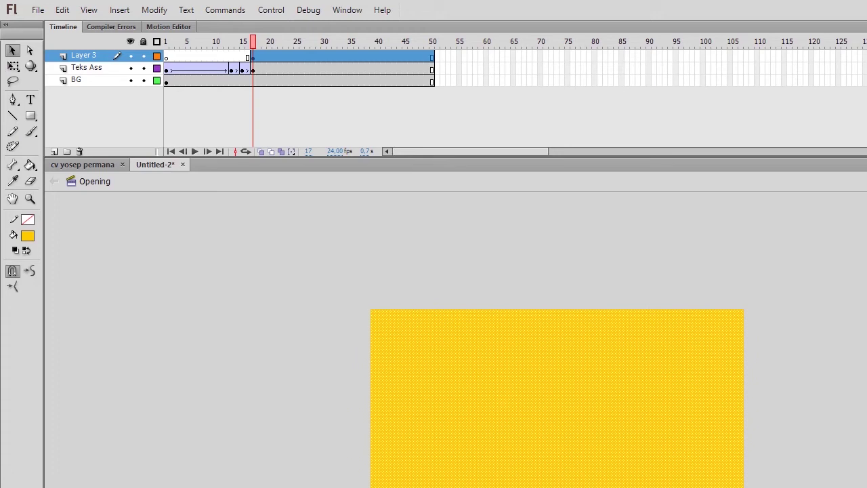
key(Escape)
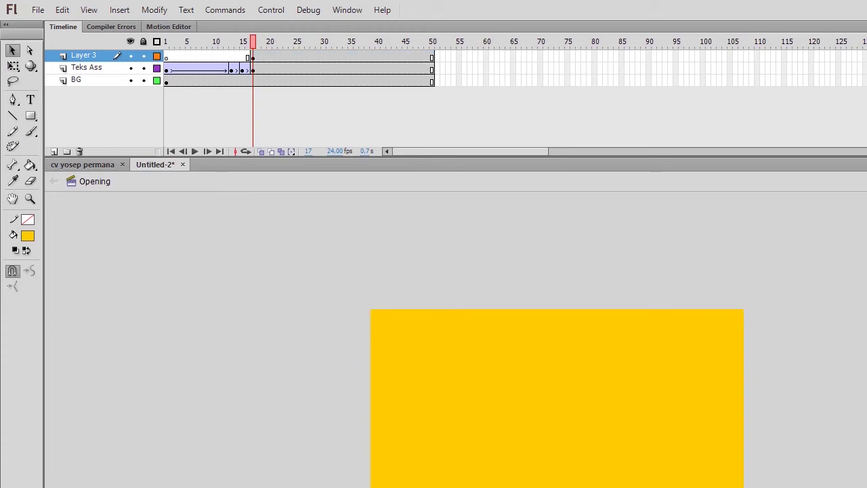
- Insert a keyframe at frame 25 of Layer 3 and create a classic tween from frame 17 to it
click(252, 57)
key(Escape)
click(515, 393)
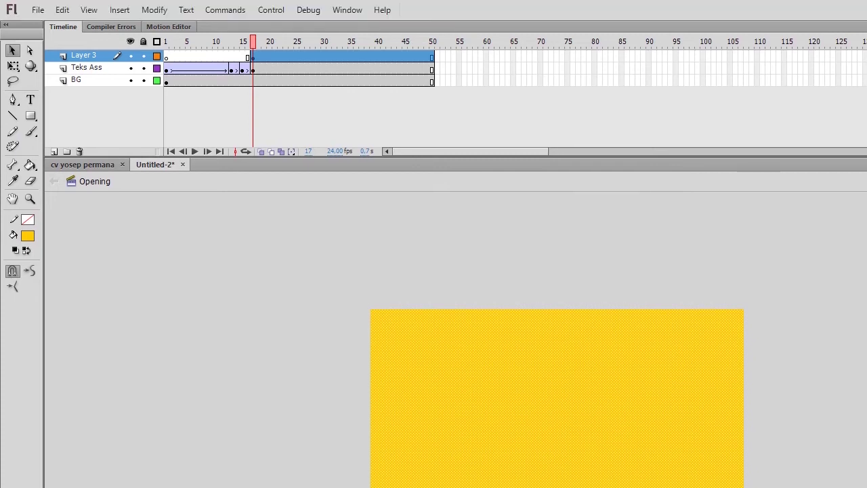
click(254, 57)
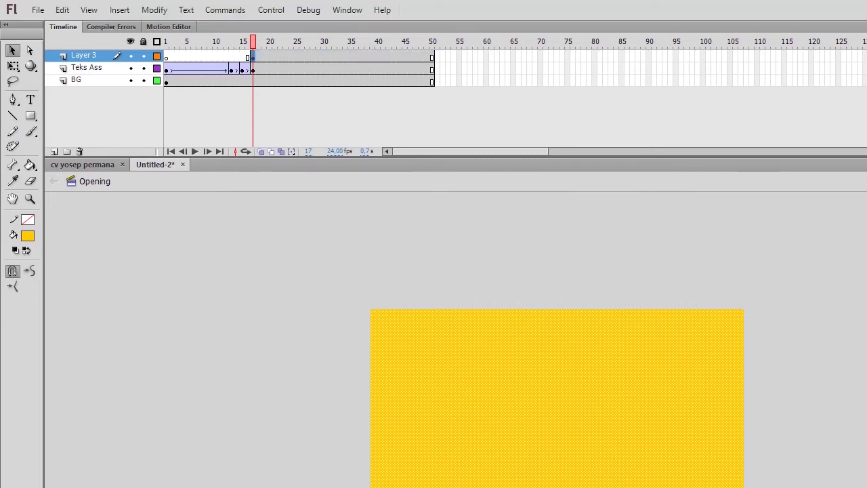
click(302, 57)
click(297, 57)
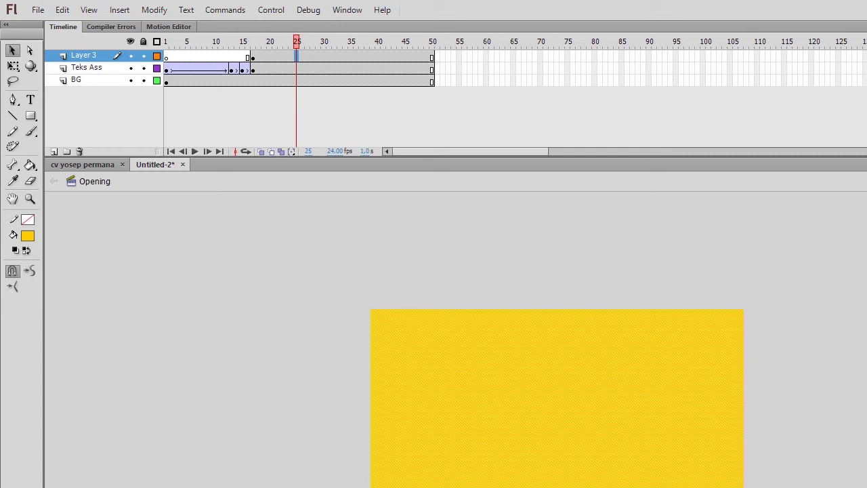
right_click(279, 56)
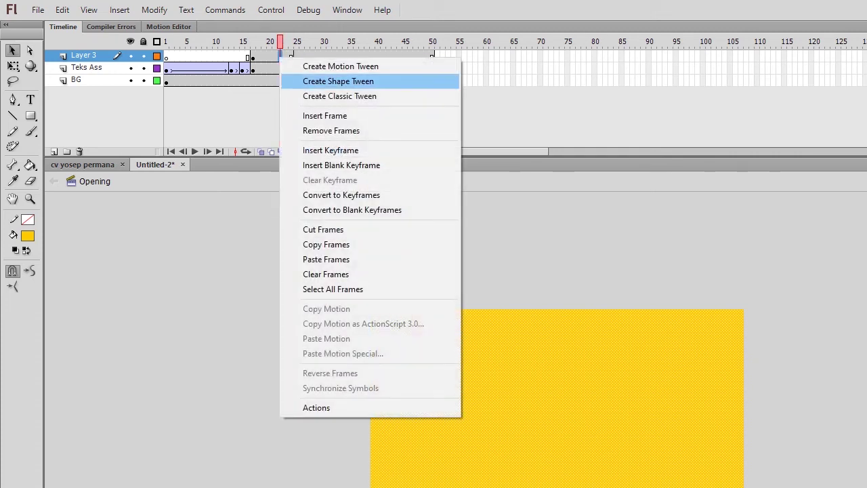
click(339, 80)
- Rotate the yellow rectangle at frame 17 by 90 degrees with Free Transform and position it just below the stage
click(558, 447)
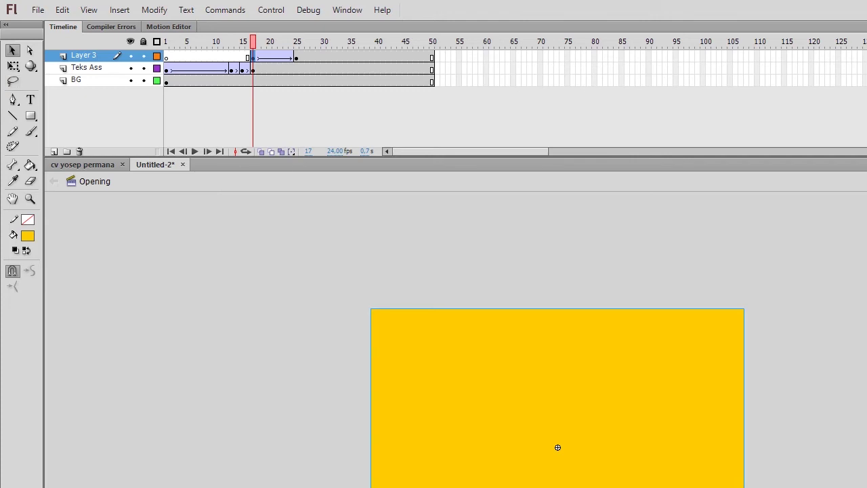
key(q)
click(557, 447)
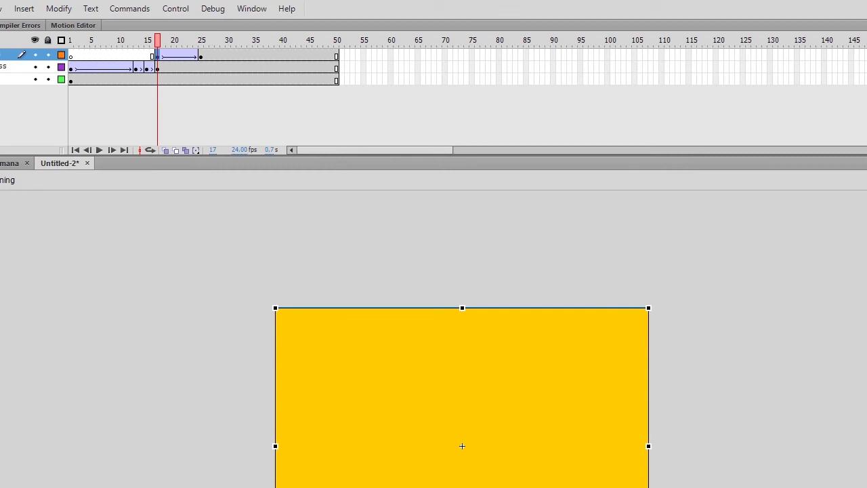
click(217, 57)
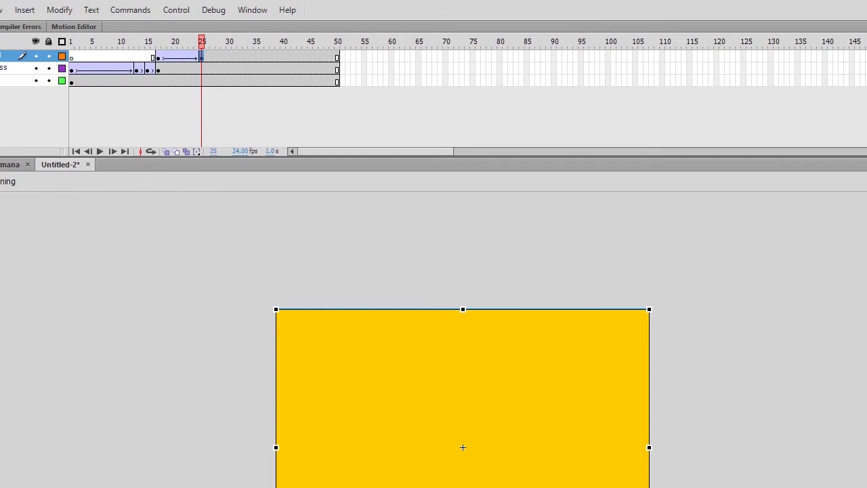
click(158, 58)
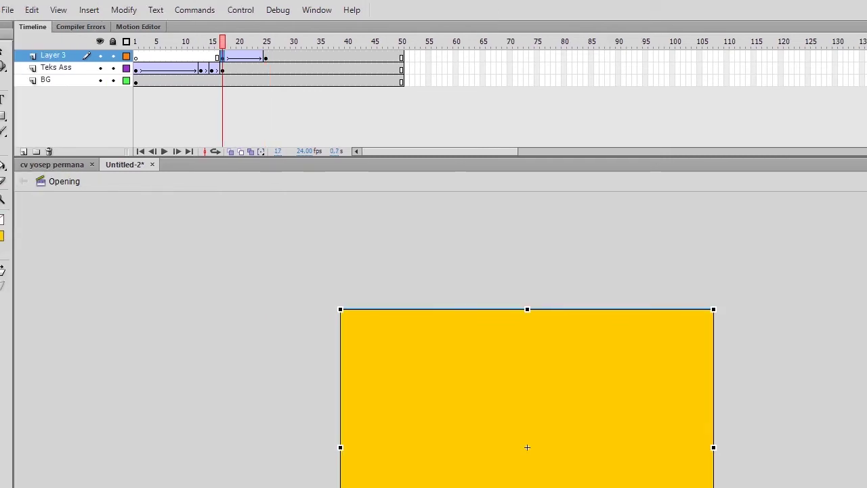
drag(715, 307, 373, 372)
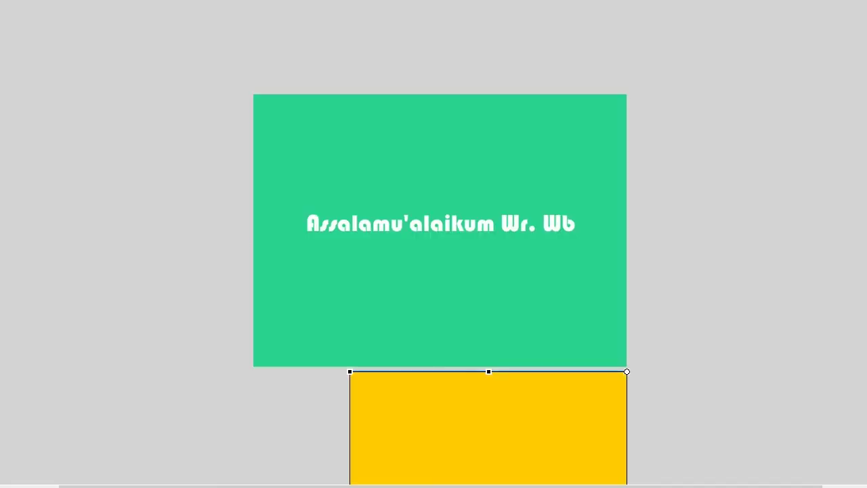
- Move the Layer 3 tween frames to start at frame 25, playing the animation to check the timing
mouse_move(197, 42)
mouse_down()
mouse_move(247, 42)
mouse_move(208, 42)
mouse_up()
key(Return)
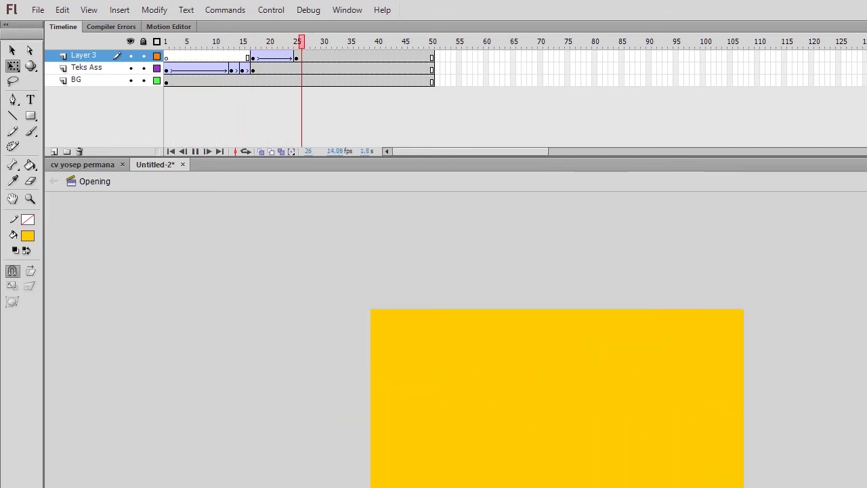
drag(280, 42, 313, 57)
click(253, 57)
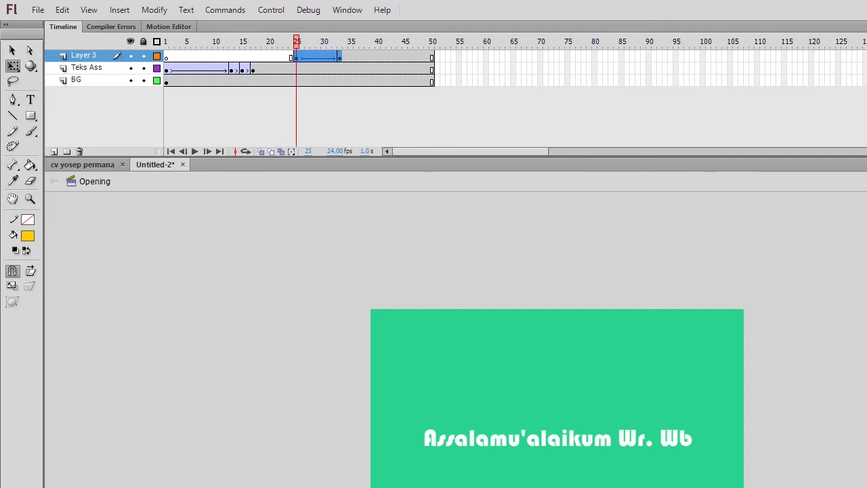
key(Return)
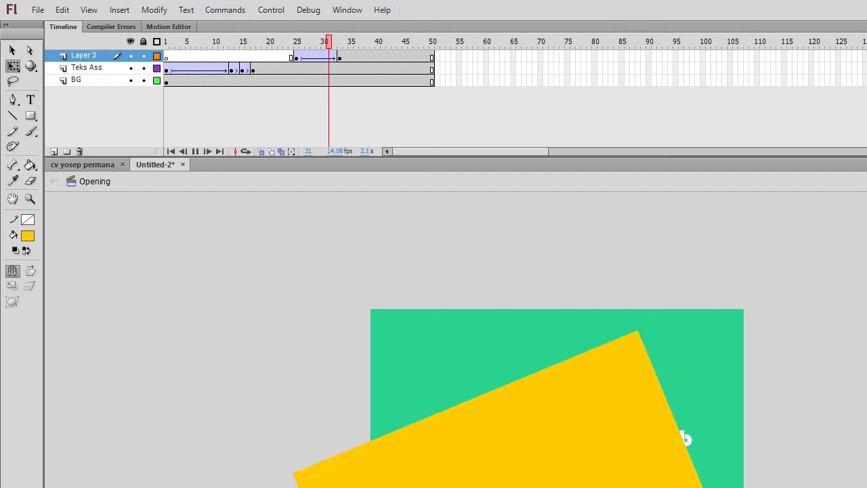
click(318, 42)
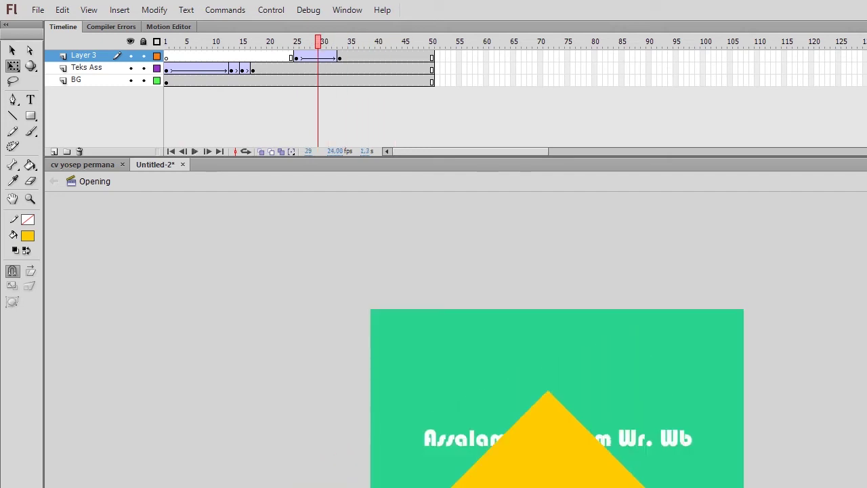
- Shift the Layer 3 tween further to start at frame 30, and replay the animation up to that frame
drag(297, 58, 350, 58)
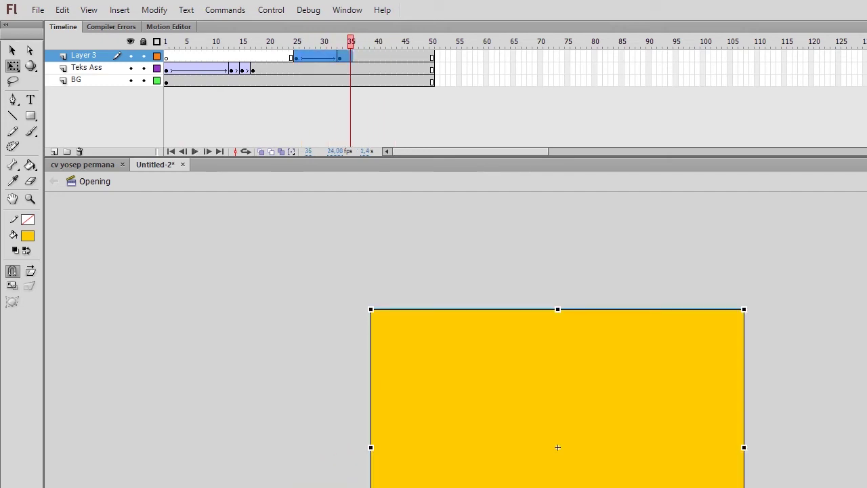
drag(297, 58, 324, 58)
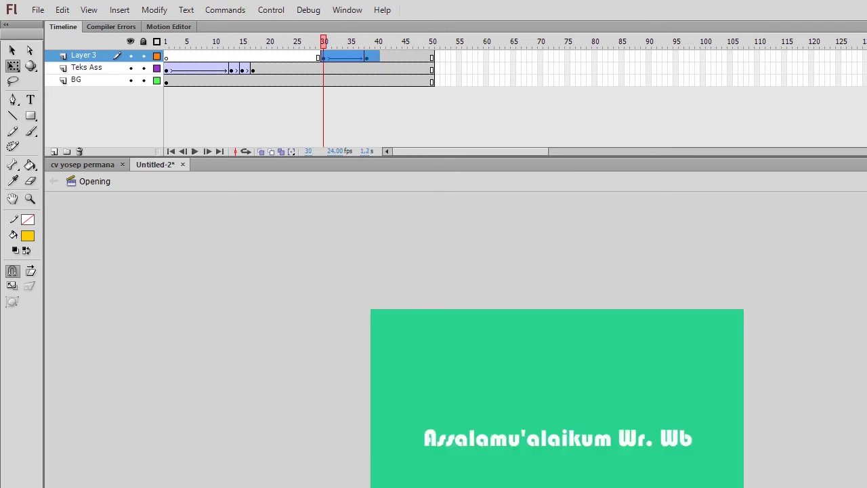
key(Return)
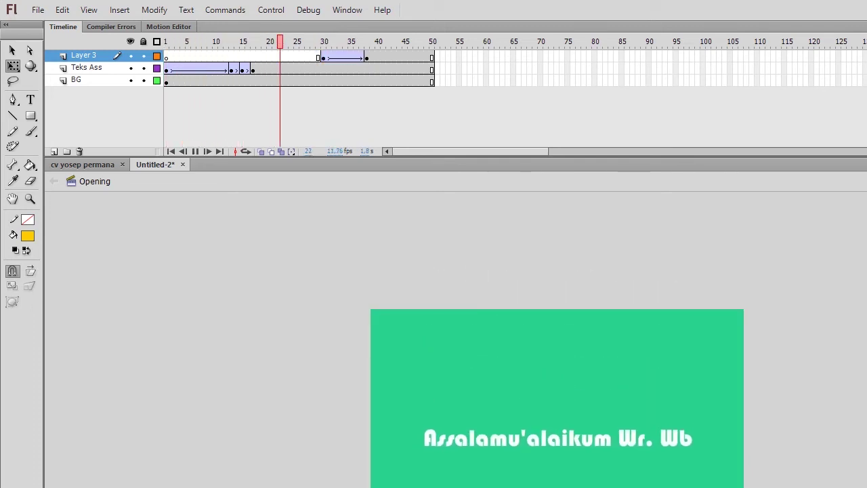
drag(432, 42, 318, 43)
key(period)
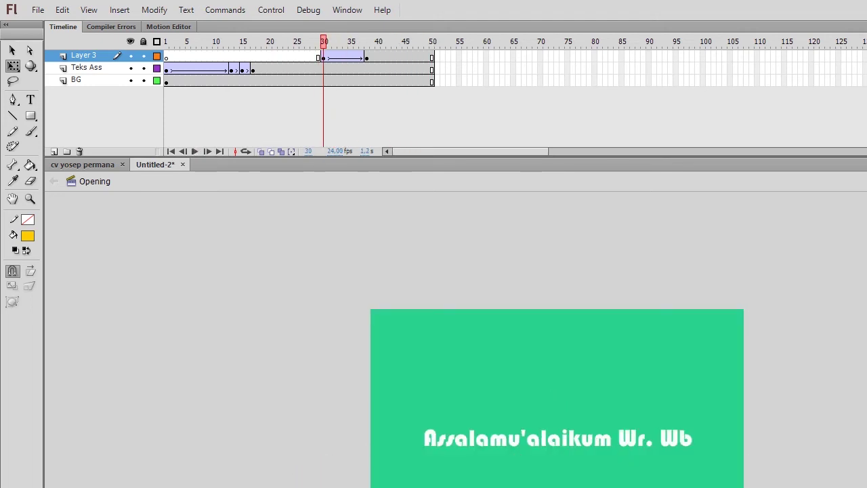
- Duplicate Layer 3 and move the copy's first tween keyframe from frame 30 to frame 28
right_click(74, 55)
click(145, 190)
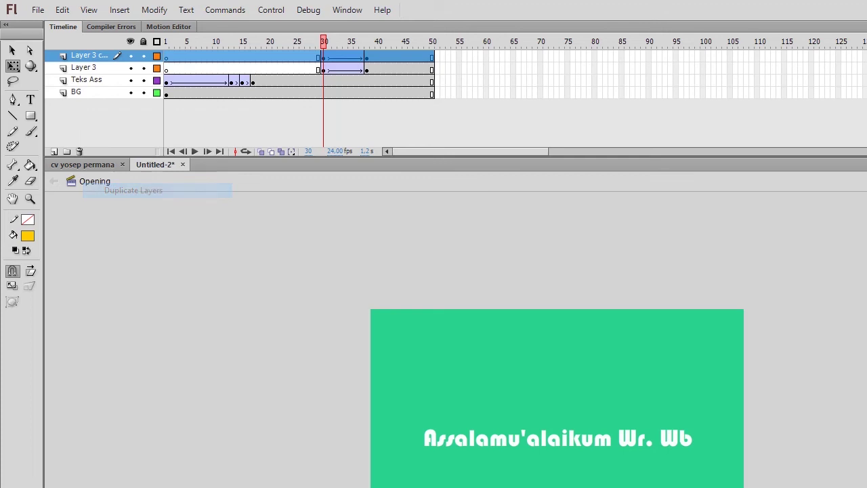
click(324, 57)
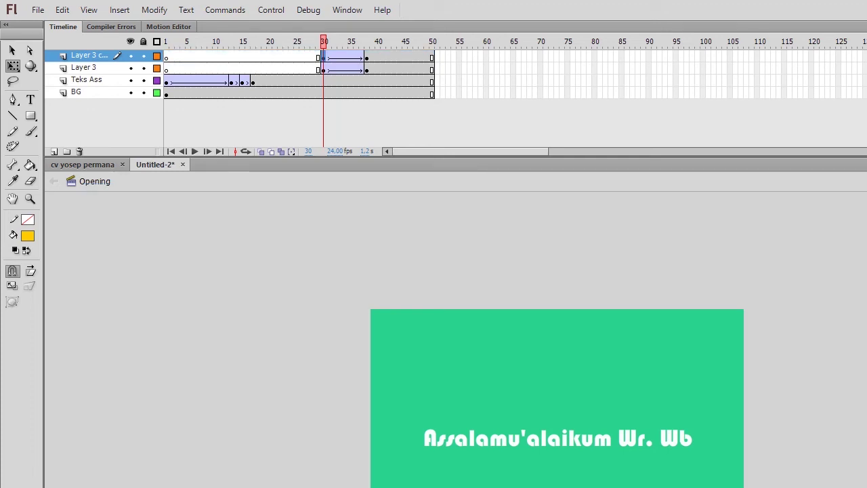
drag(324, 58, 312, 58)
click(367, 57)
click(313, 57)
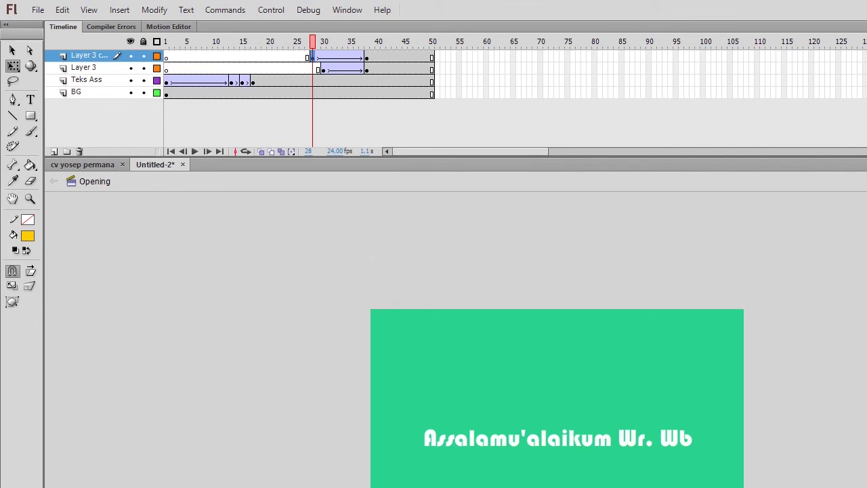
- Copy frame 38 of the duplicated layer, paste it over its frame 28, and compare the two keyframes
click(366, 58)
right_click(366, 58)
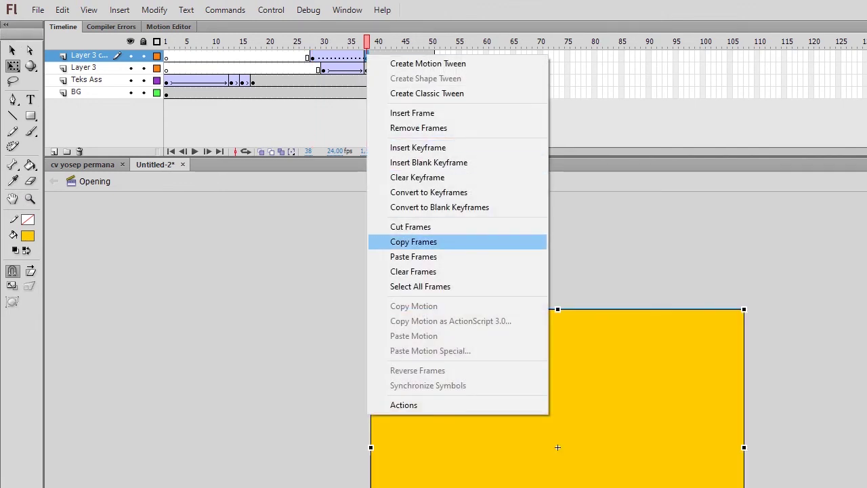
click(413, 242)
click(313, 58)
right_click(313, 58)
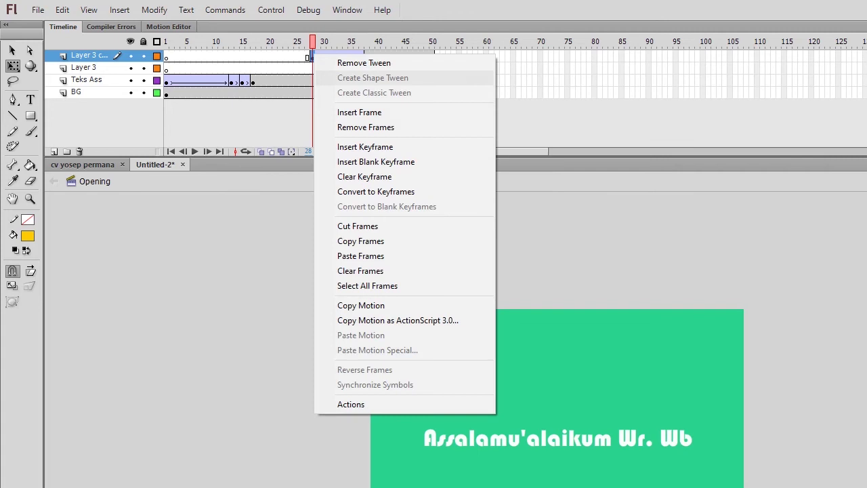
click(361, 256)
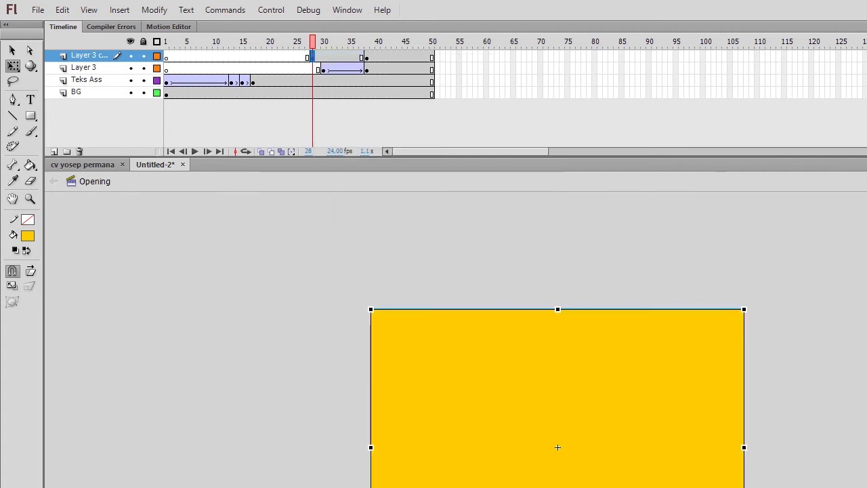
click(329, 58)
click(313, 58)
click(367, 58)
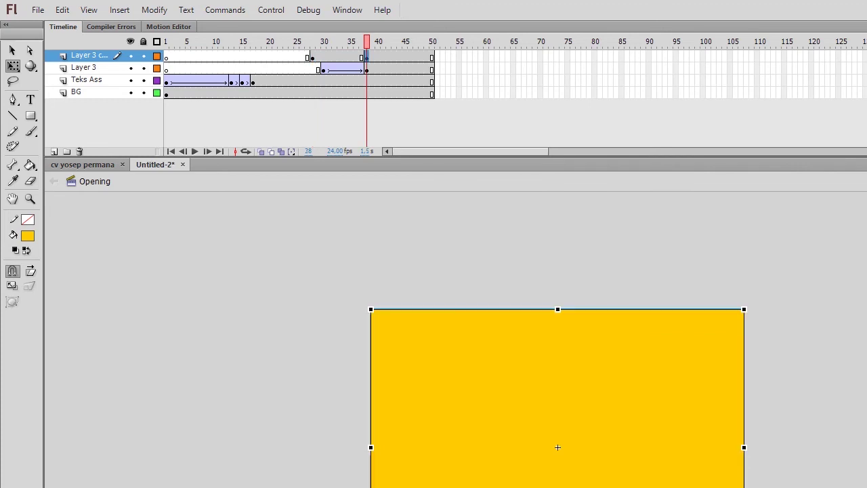
- Define a custom blue fill color with red 0, green 159 and blue 255
click(312, 58)
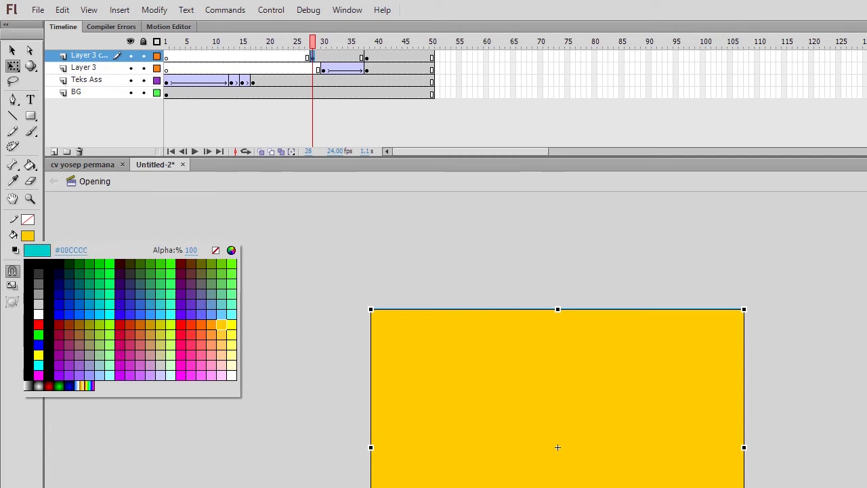
click(231, 250)
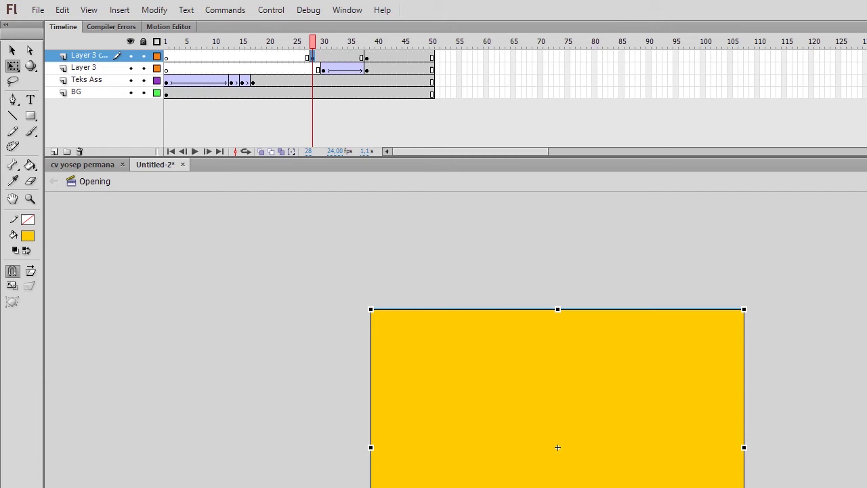
drag(673, 268, 675, 299)
drag(615, 298, 646, 269)
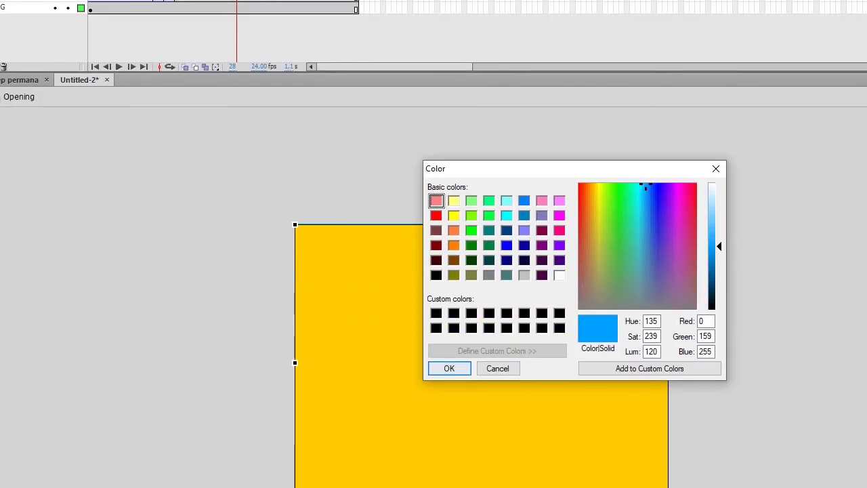
click(449, 453)
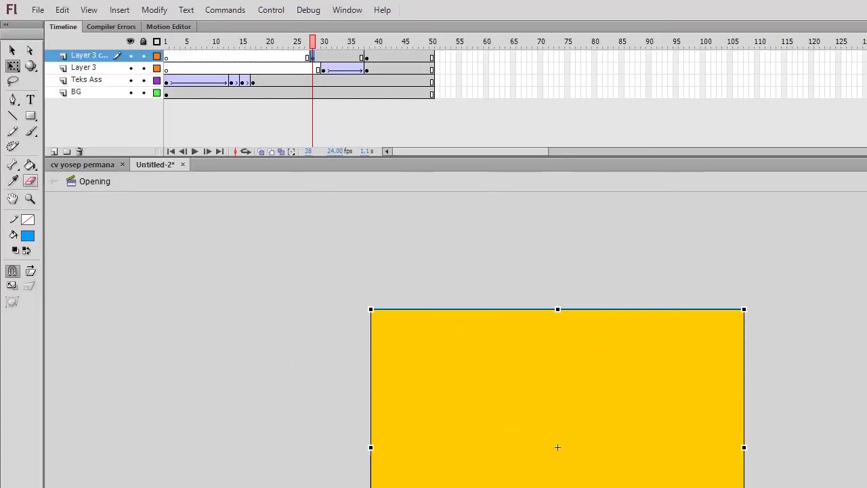
- Break apart the rectangle at frame 28 of the duplicated layer, fill it with the blue using Paint Bucket, and deselect it
click(31, 165)
key(v)
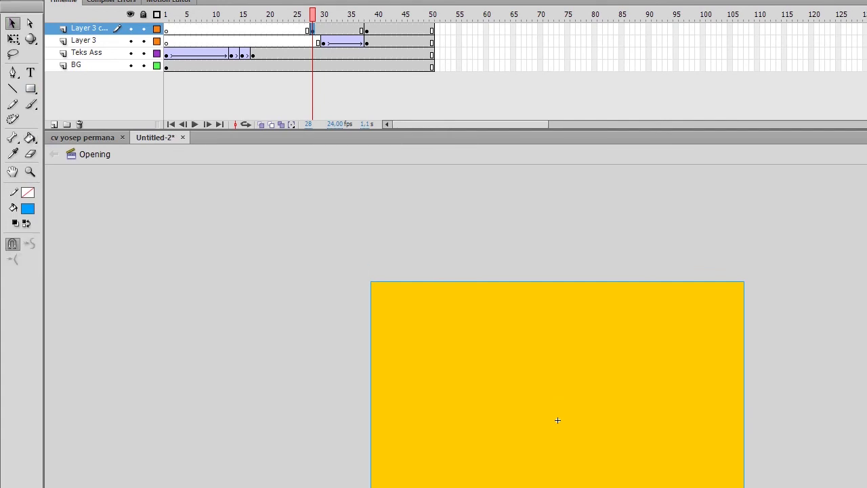
click(557, 420)
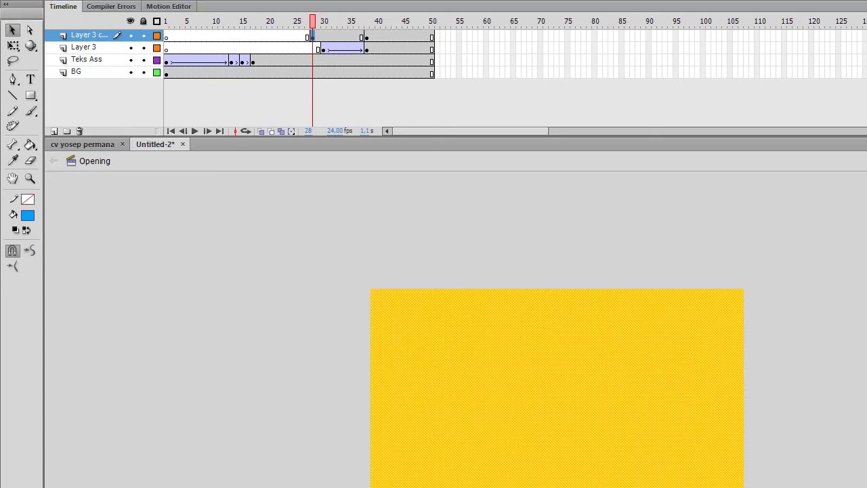
key(k)
click(557, 400)
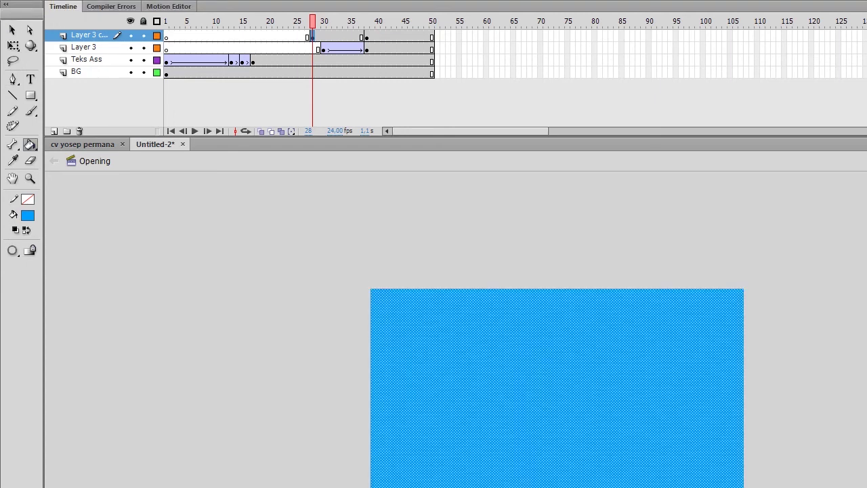
click(12, 30)
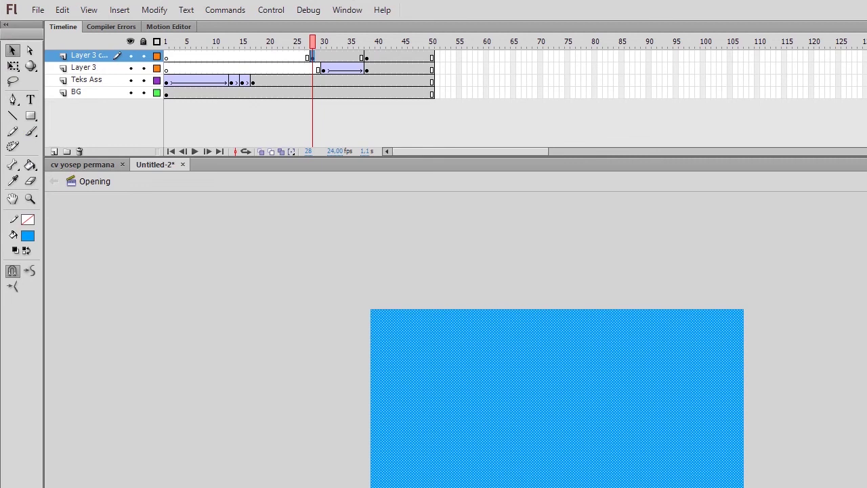
click(292, 380)
- Compare the rectangles on Layer 3 at frame 30 and on its copy at frames 31 and 38
click(323, 70)
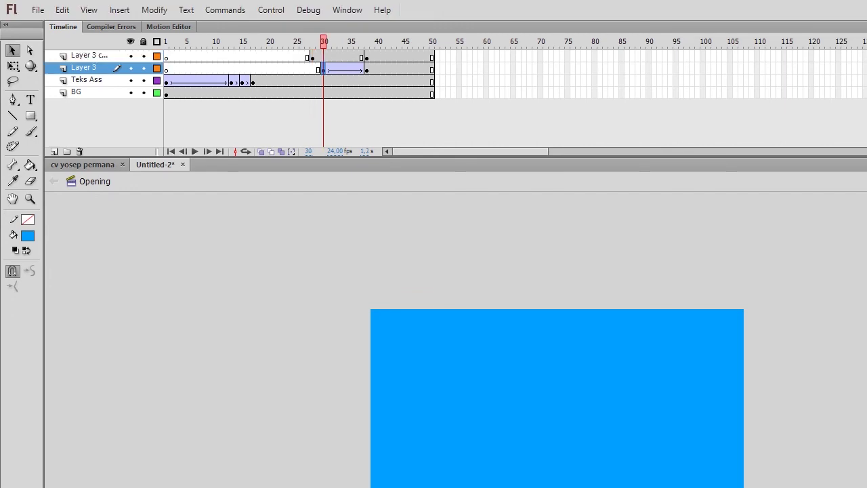
click(558, 420)
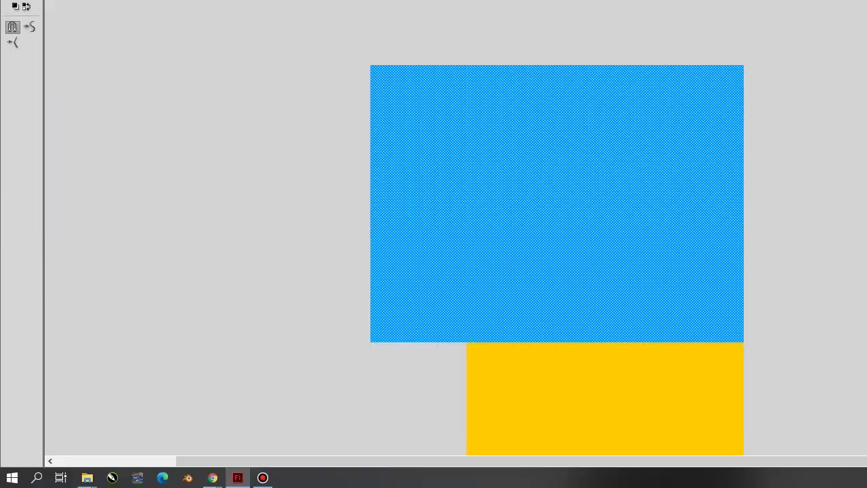
click(603, 401)
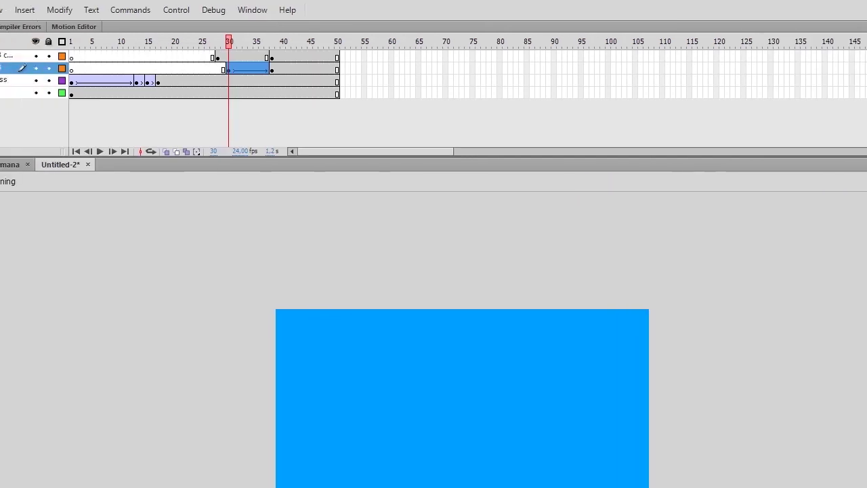
click(272, 58)
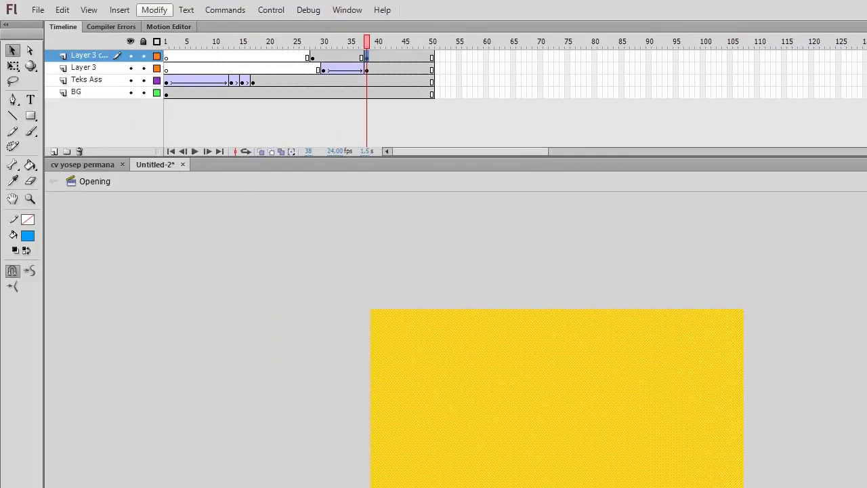
click(153, 9)
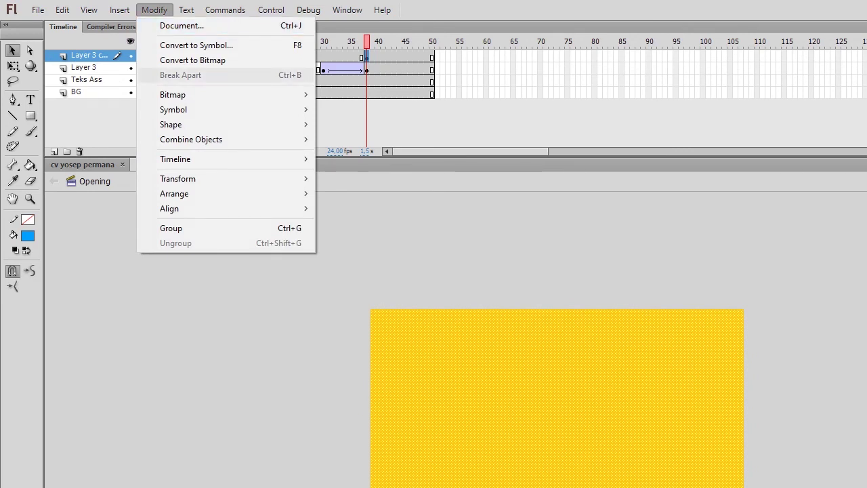
click(420, 247)
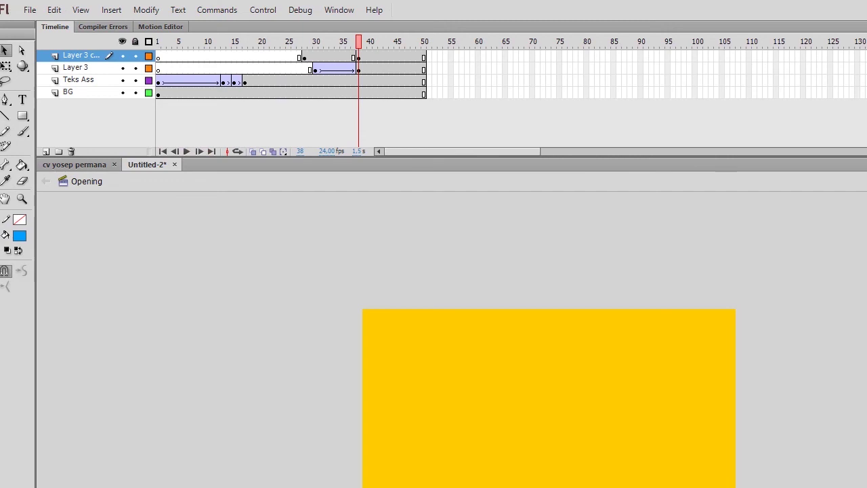
click(30, 57)
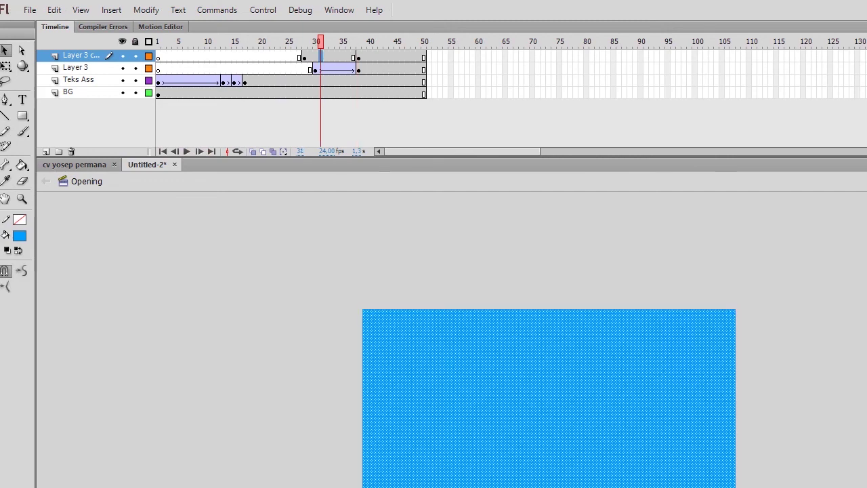
click(359, 57)
- Copy frame 28 of the duplicated layer over its frame 38 and create a classic tween between the two keyframes
click(305, 57)
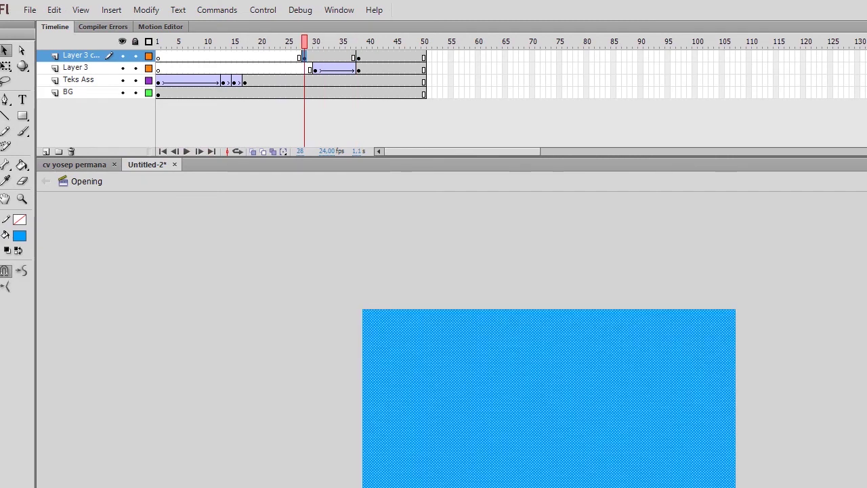
right_click(305, 57)
click(353, 241)
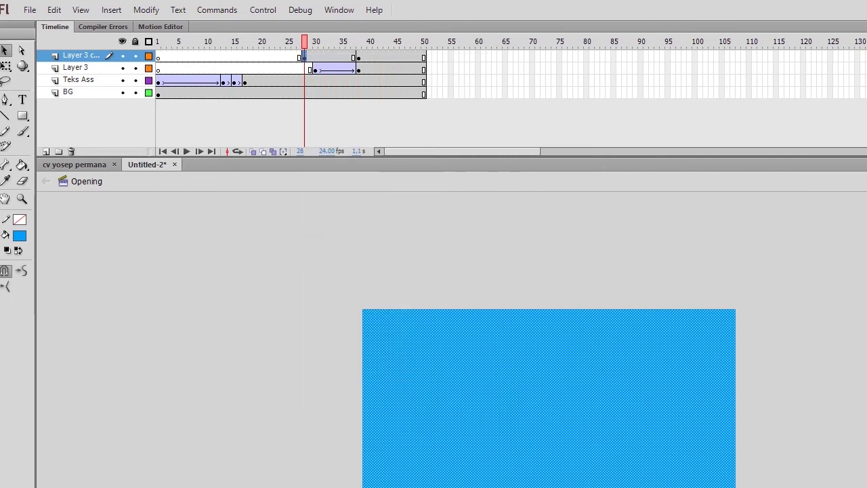
right_click(358, 57)
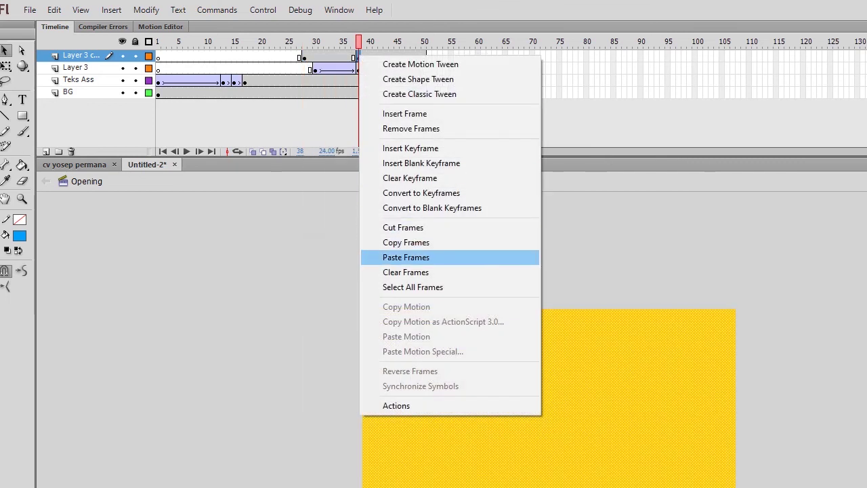
click(406, 257)
right_click(321, 56)
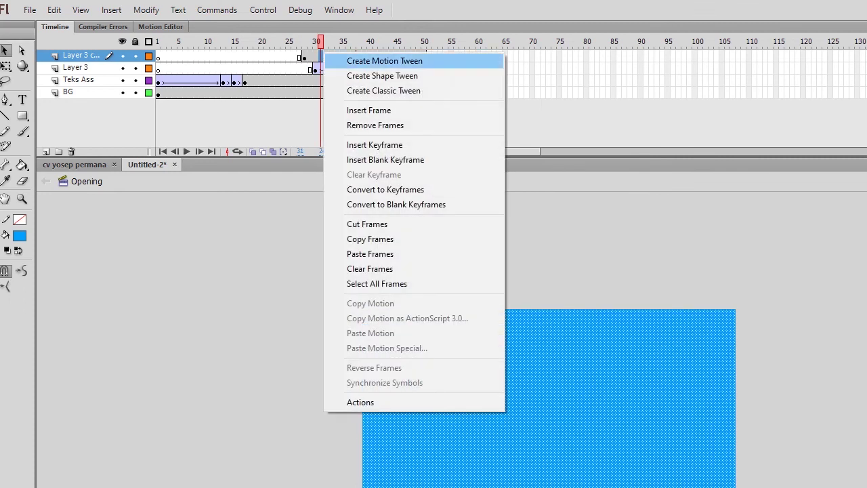
click(383, 91)
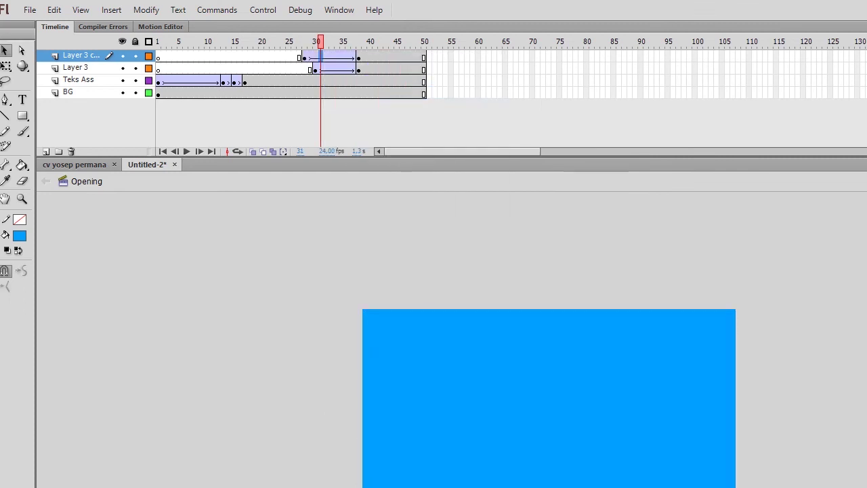
- With Free Transform, rotate the blue rectangle at frame 28 about its lower-right corner 90 degrees counterclockwise, below the stage area
click(304, 57)
key(q)
click(550, 447)
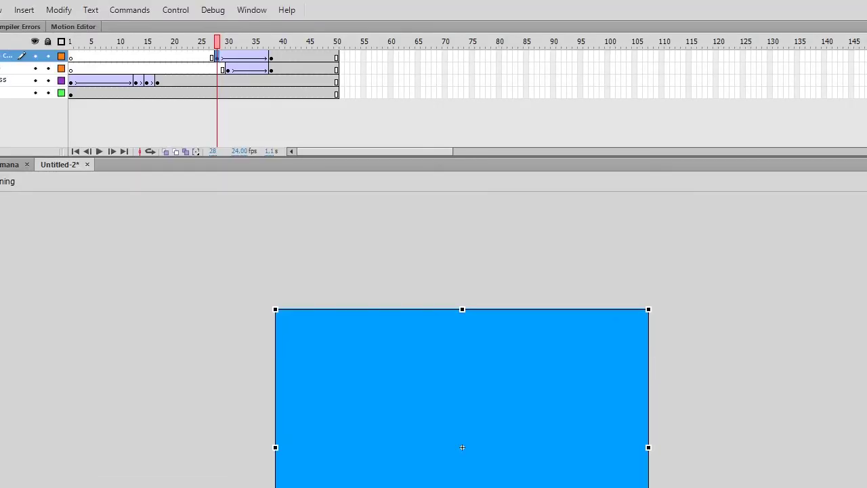
click(271, 57)
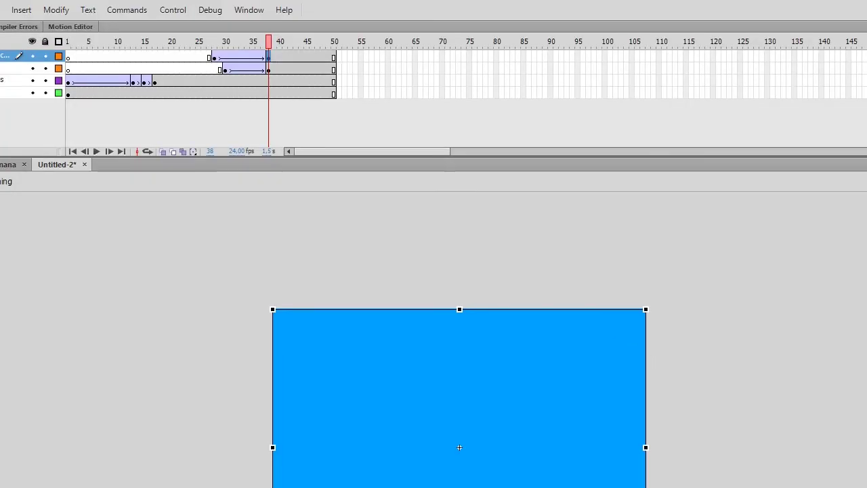
mouse_move(268, 42)
mouse_down()
mouse_move(218, 42)
mouse_move(252, 42)
mouse_up()
click(251, 57)
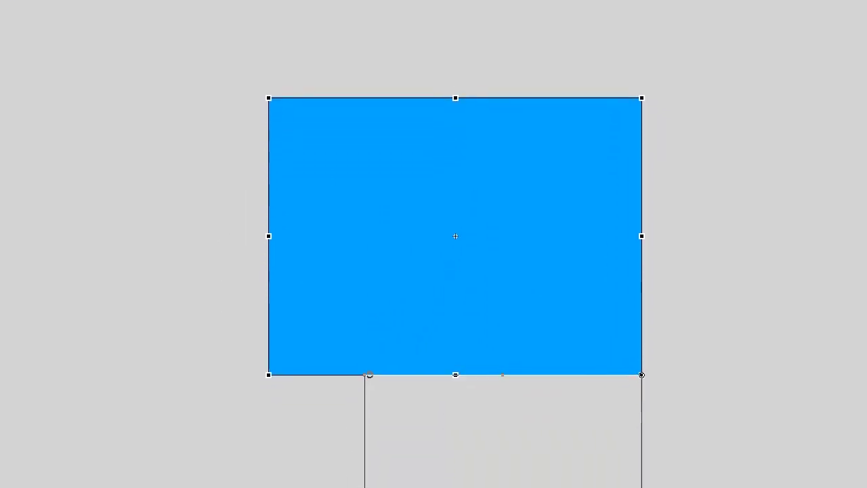
drag(370, 375, 369, 377)
- Move the duplicated layer beneath Layer 3 and scrub through the rotation to preview it
drag(210, 42, 248, 42)
drag(89, 56, 89, 74)
drag(237, 43, 351, 43)
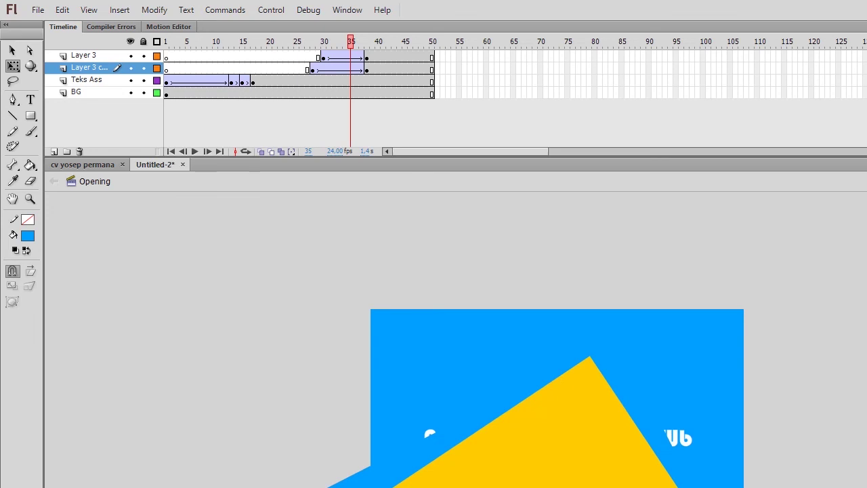
- Recolor the BG rectangle at frame 1 with a custom green fill of red 60, green 210 and blue 154
click(258, 93)
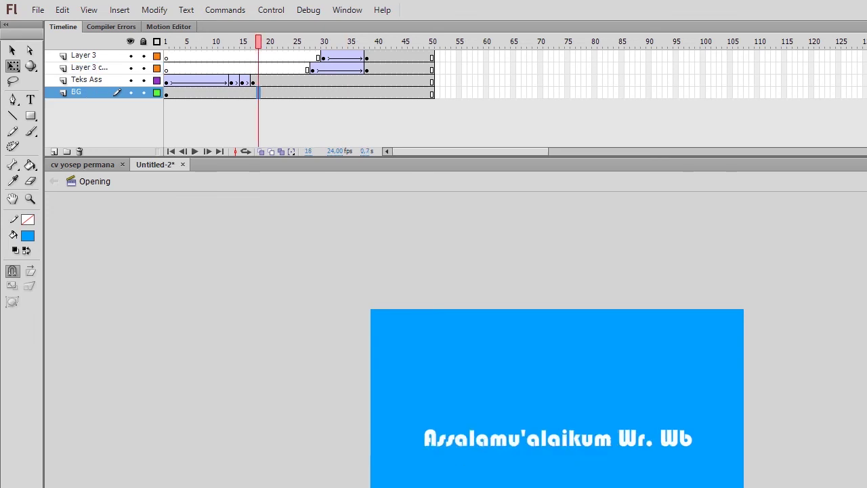
click(166, 42)
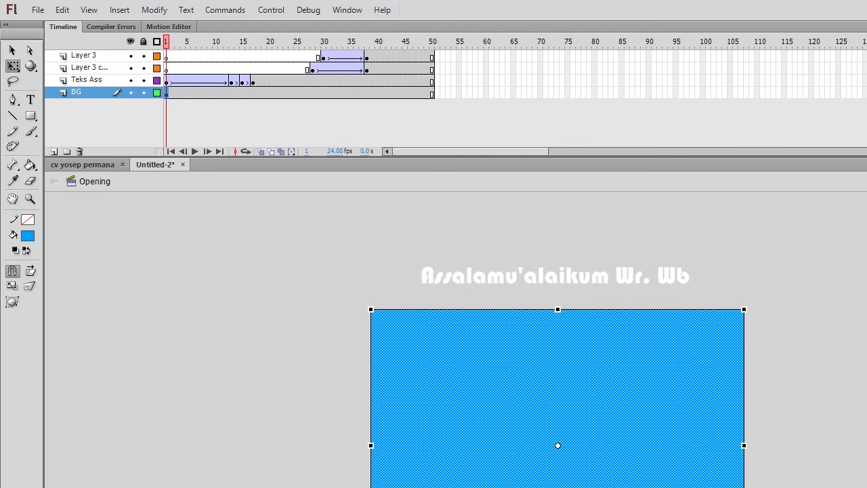
click(28, 235)
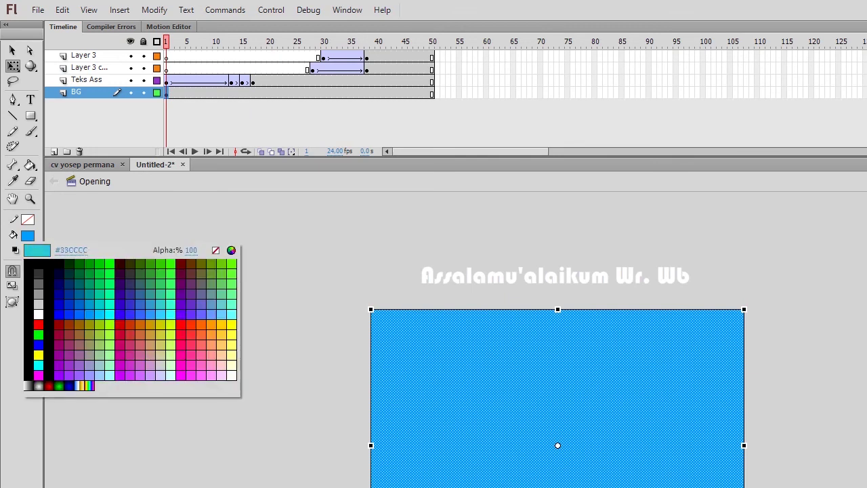
click(231, 250)
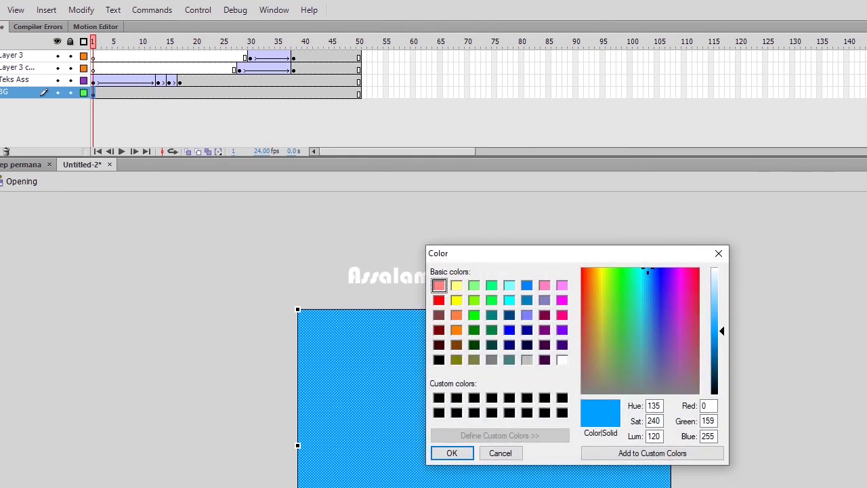
drag(647, 278, 642, 290)
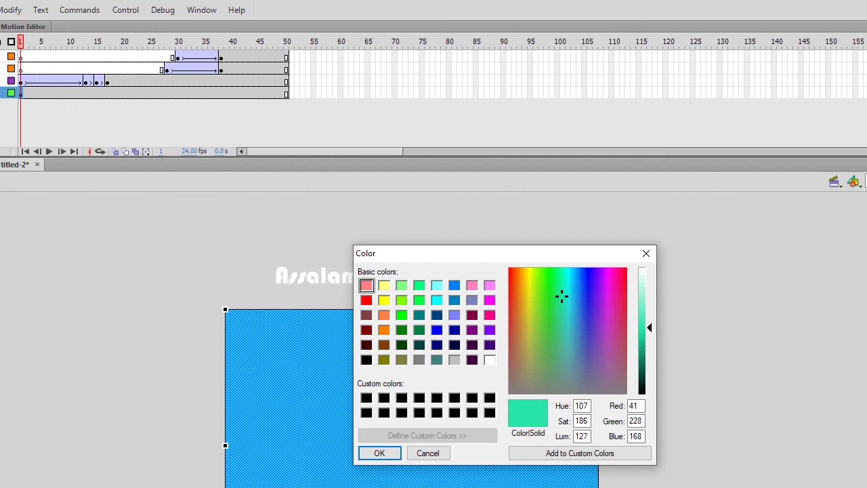
drag(562, 314, 563, 322)
drag(562, 314, 561, 315)
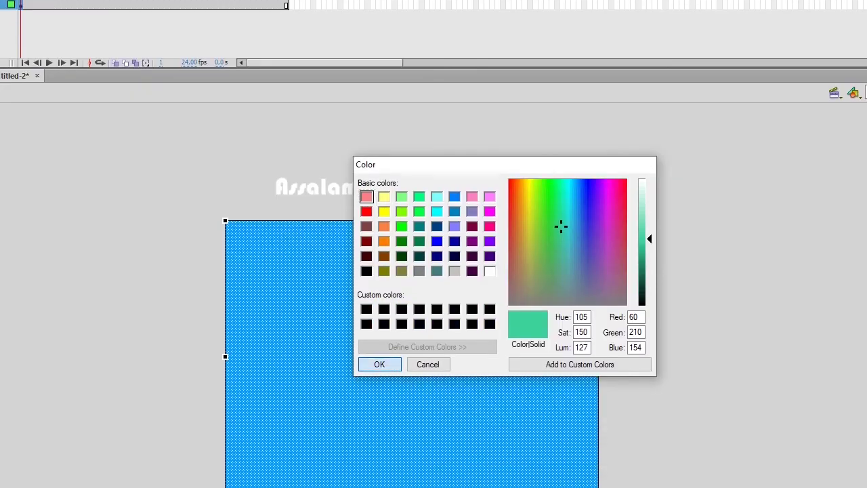
click(380, 453)
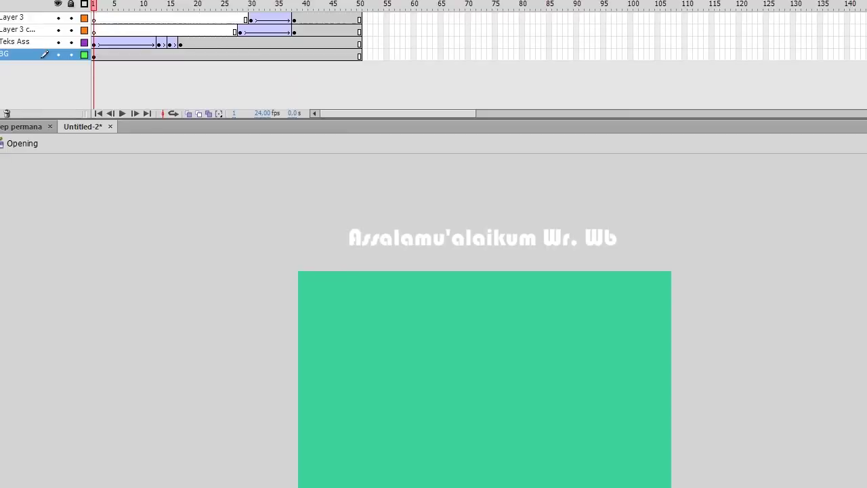
- Play the scene and move the duplicated layer's first tween keyframe to frame 26
key(Return)
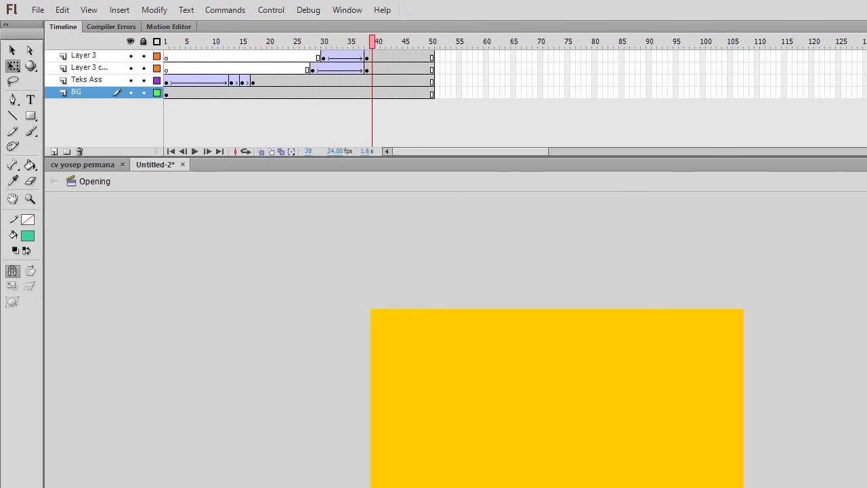
click(312, 70)
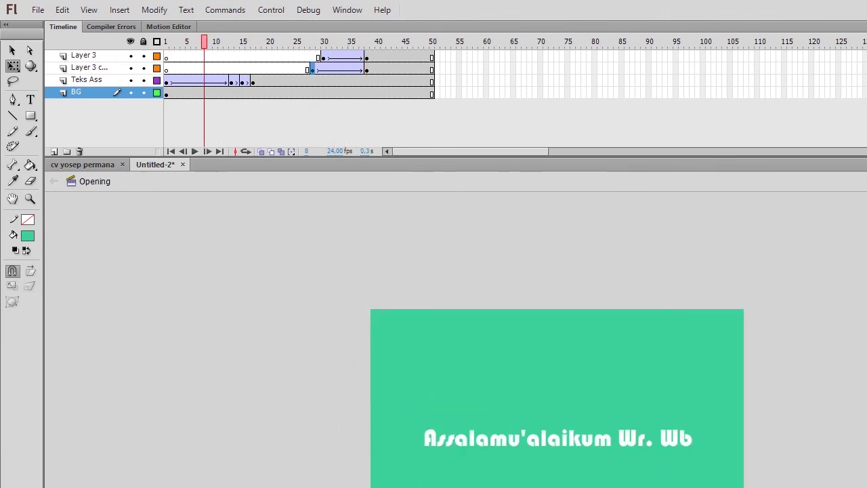
drag(308, 70, 166, 42)
- Play the timeline to check the staggered transition, test the movie in the preview player, and close the preview
key(Return)
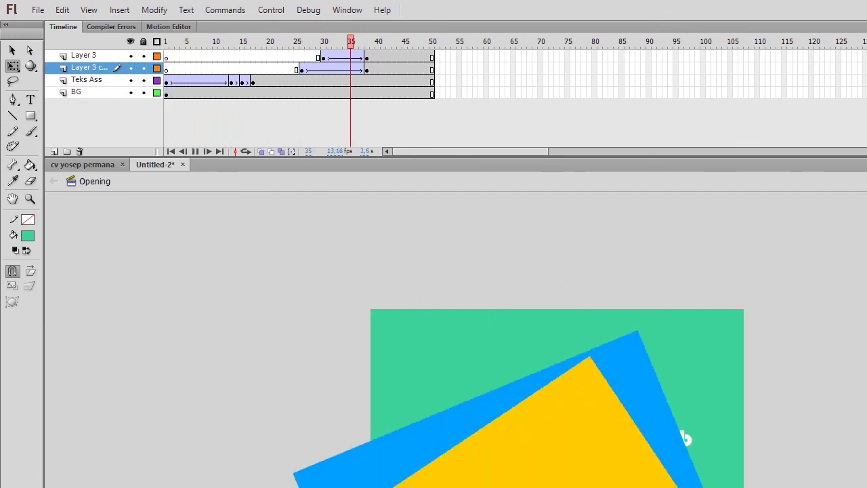
click(367, 42)
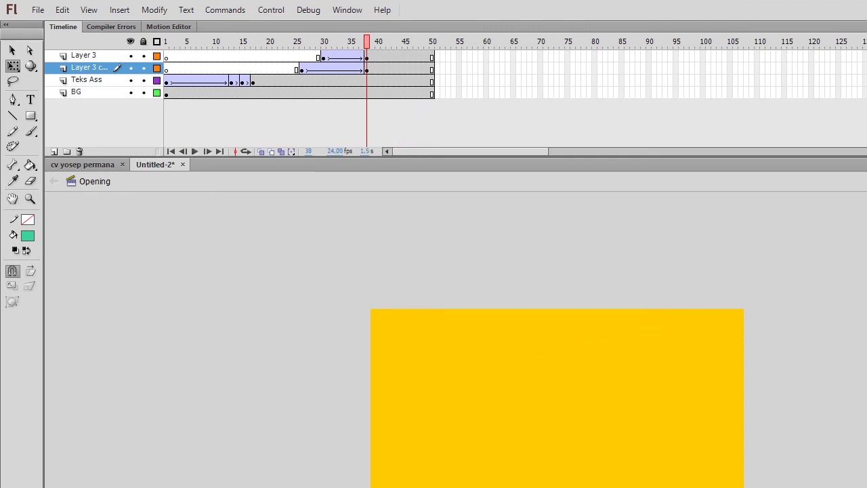
key(ctrl+Return)
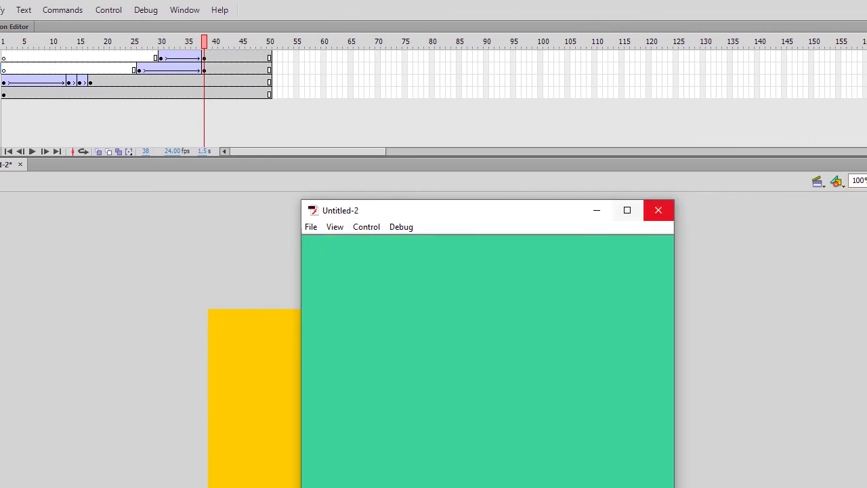
click(678, 210)
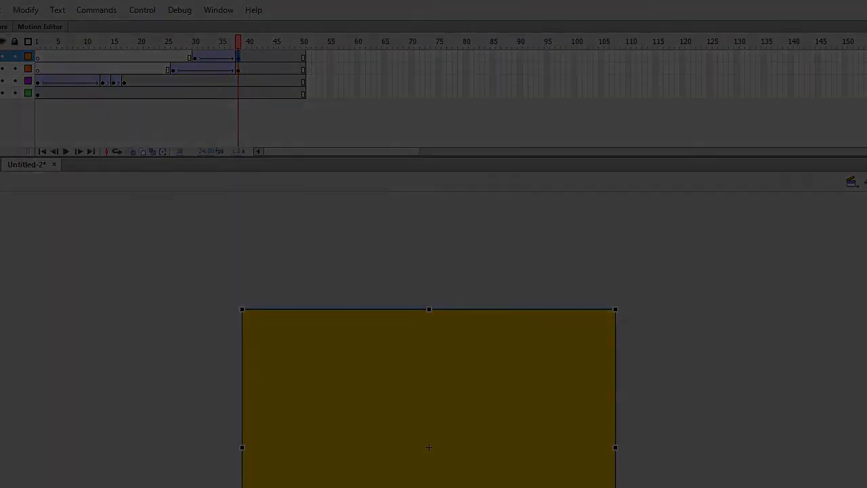